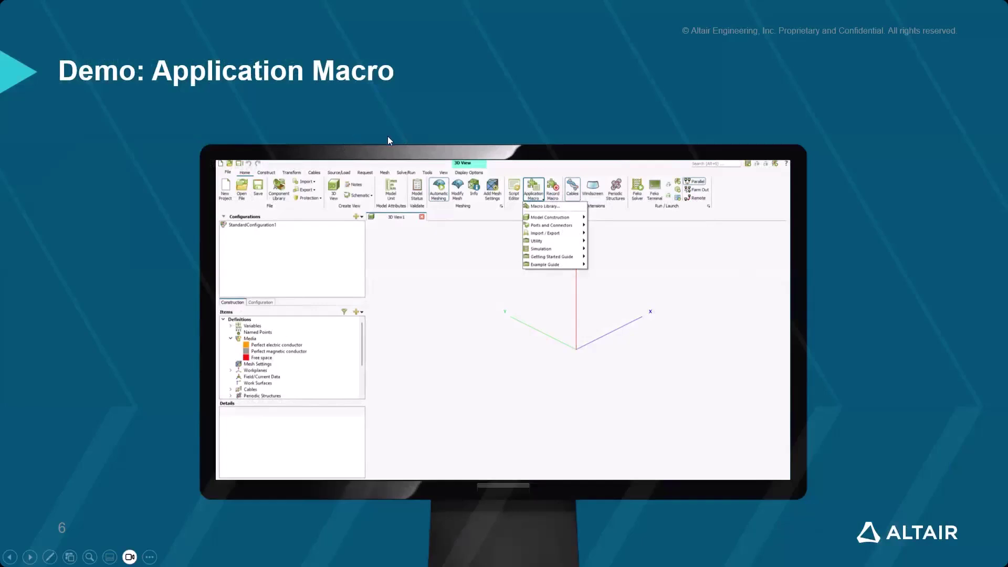
End the slideshow, minimize PowerPoint, and start CADFEKO from the Altair Feko launcher
key("Escape")
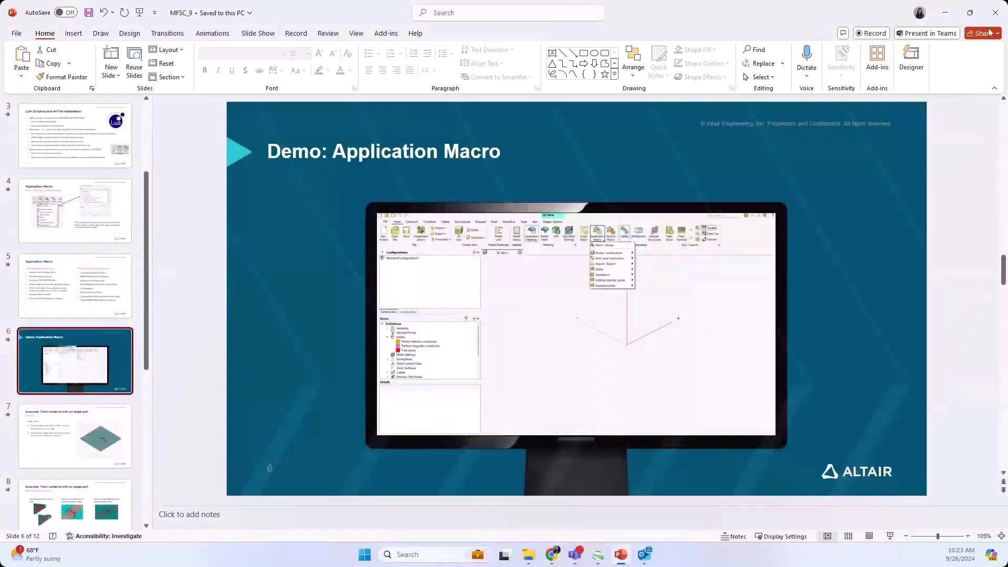
left_click(946, 14)
left_click_drag(474, 220, 530, 193)
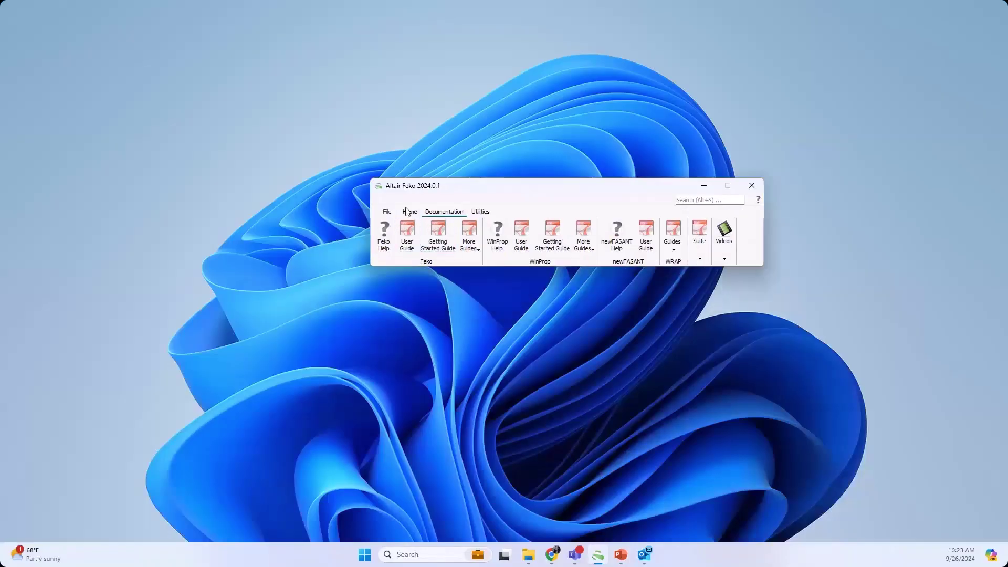
left_click(409, 212)
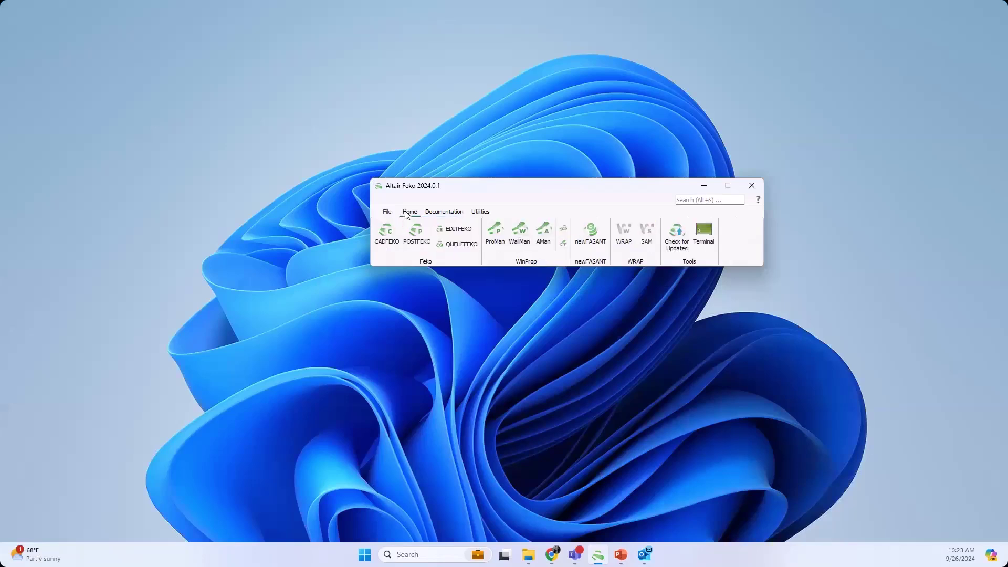
left_click(386, 242)
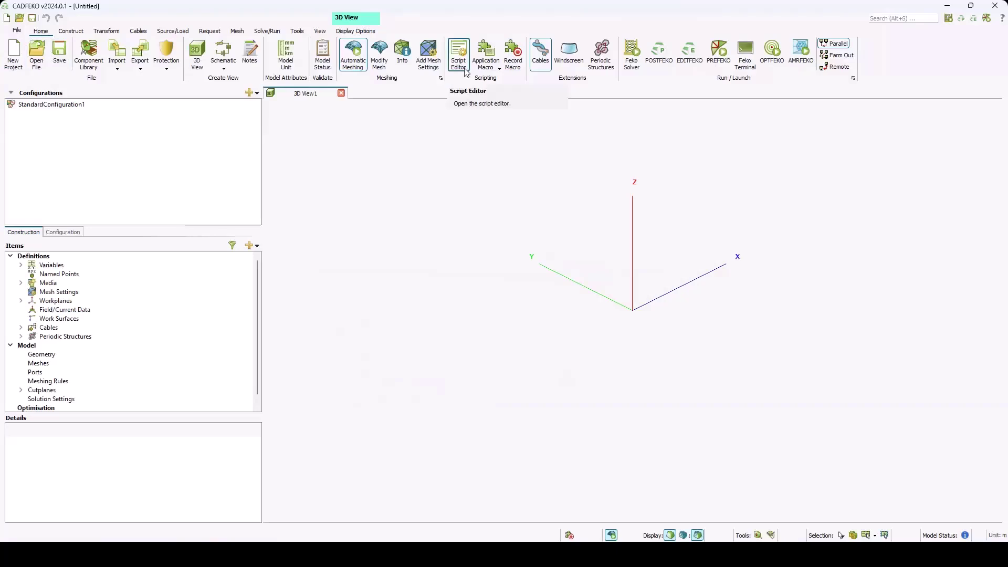
Open and close the Script Editor, turn on Record Macro, and show the Application Macro menu
left_click(466, 72)
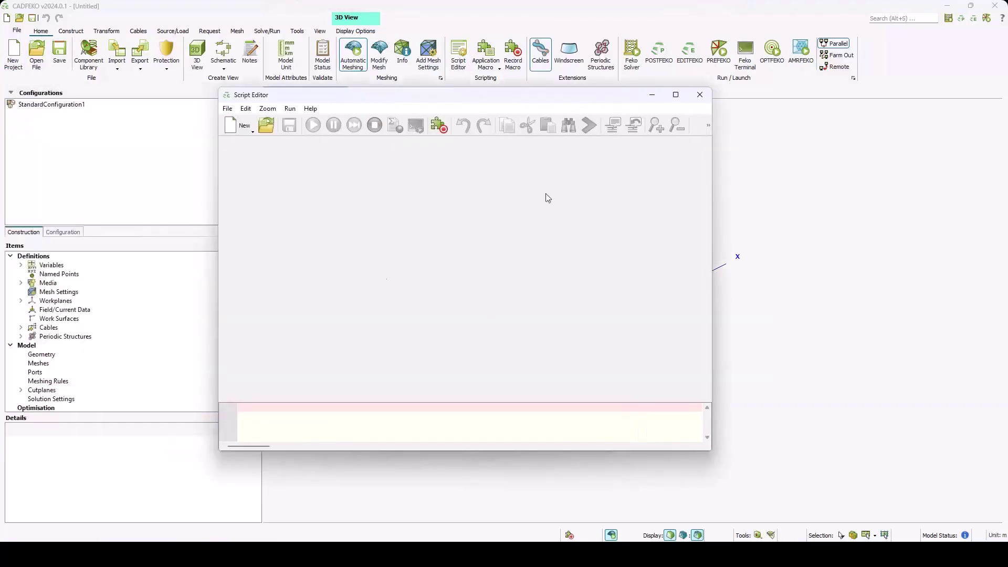
left_click(700, 94)
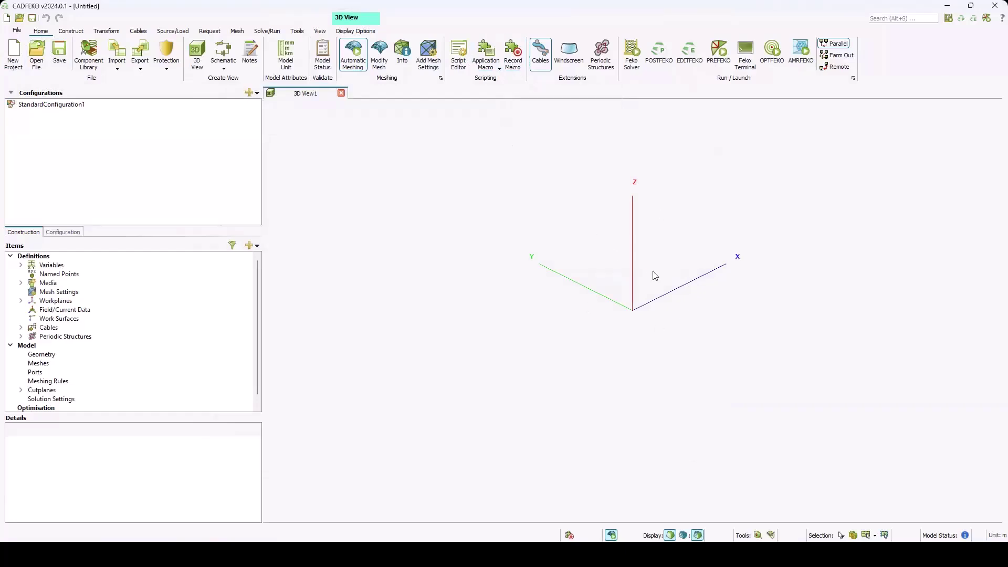
left_click(515, 69)
left_click(492, 67)
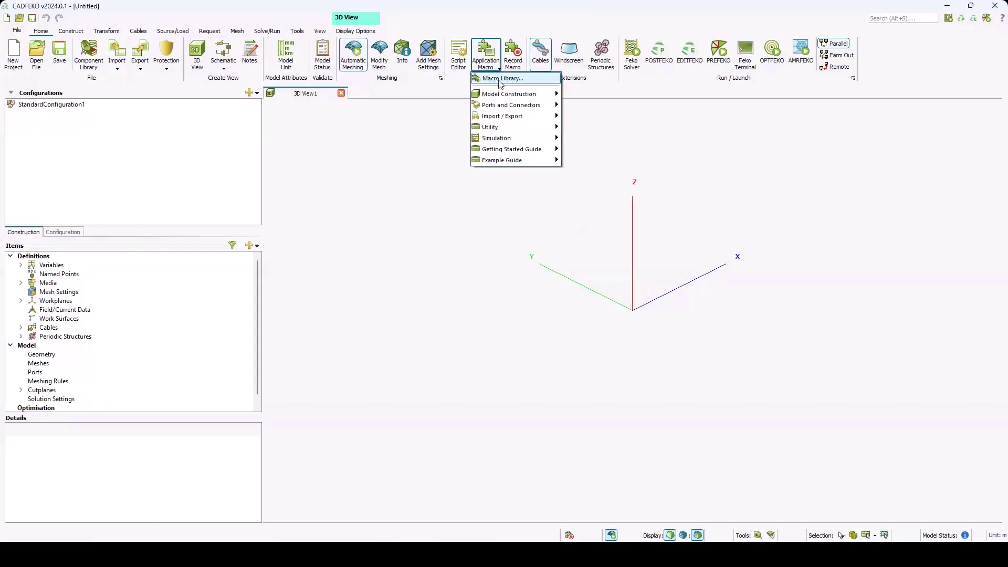
Open the Macro Library collection, browse its list, and begin adding a new application macro
left_click(501, 79)
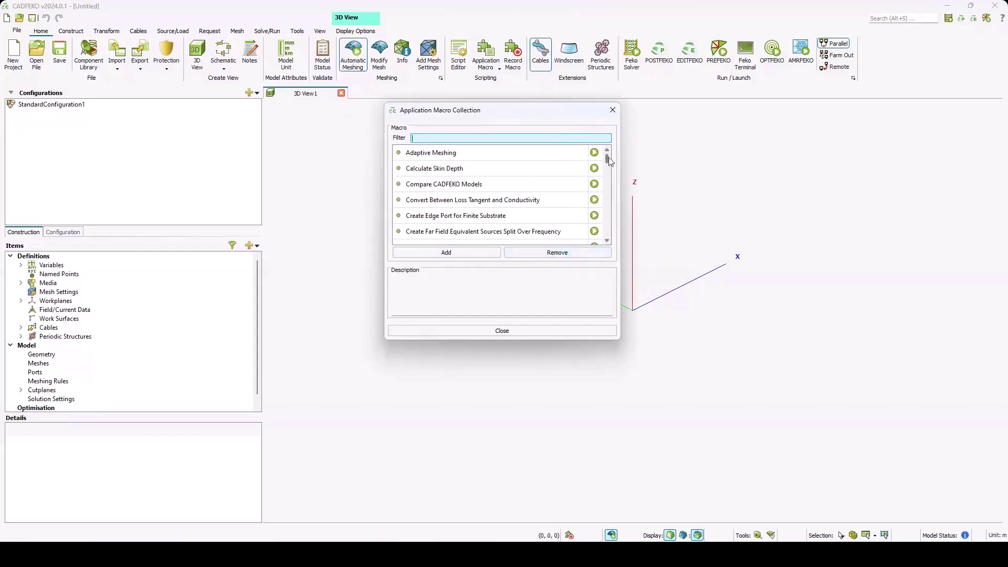
mouse_move(609, 156)
left_mouse_down()
mouse_move(616, 245)
mouse_move(614, 149)
left_mouse_up()
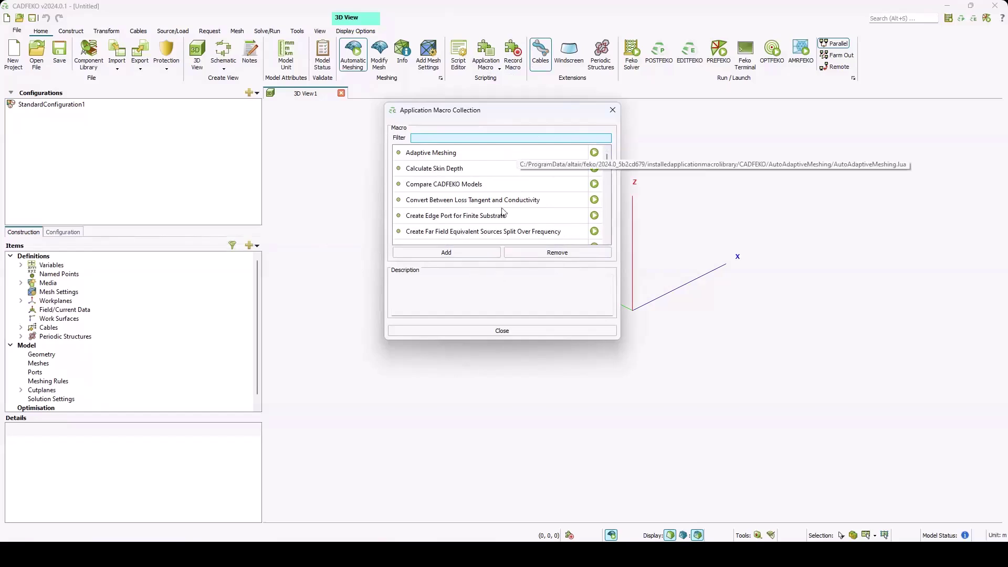
left_click(482, 257)
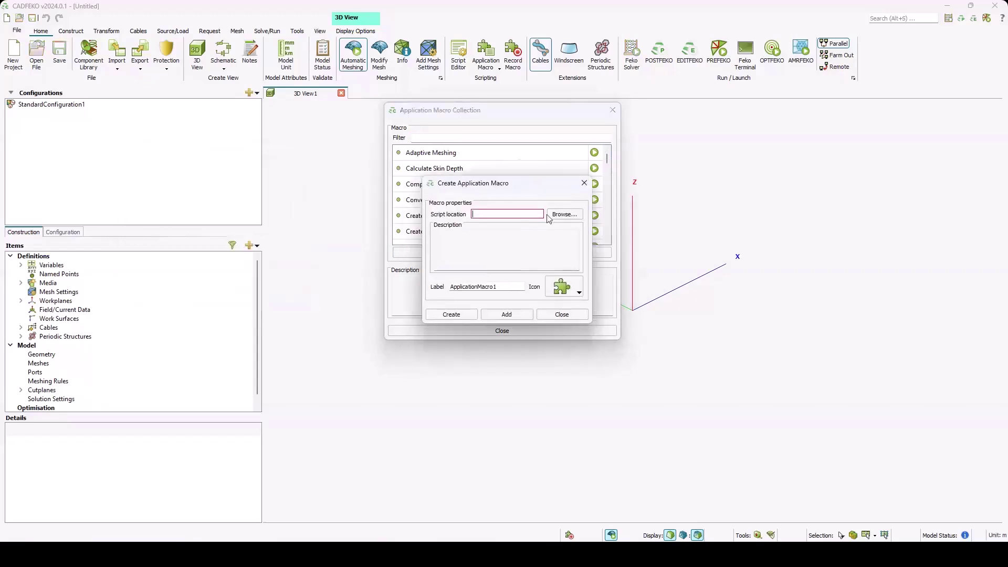
Set the macro's script location to test.lua in the Desktop MFSC_9 folder
left_click(563, 215)
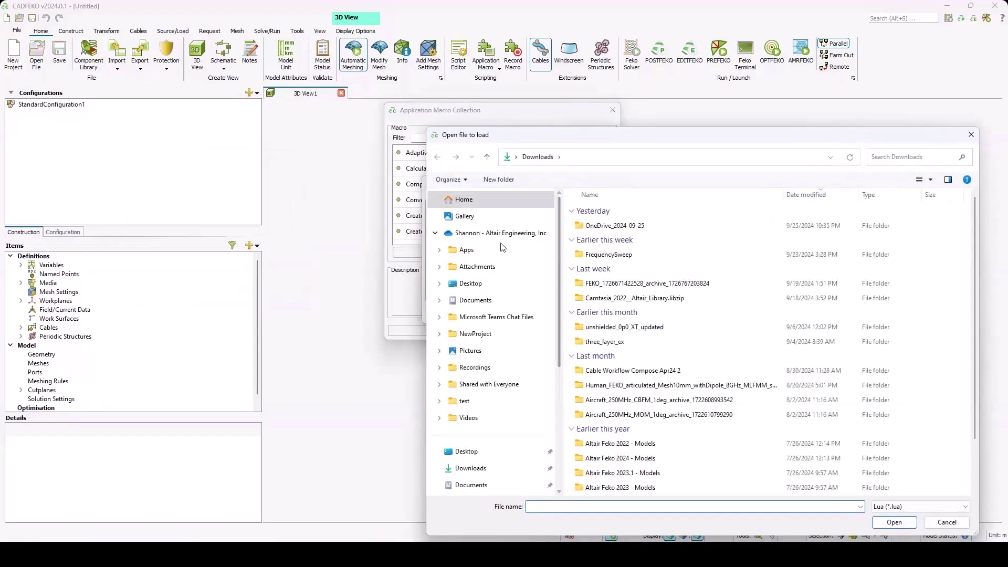
left_click(542, 282)
double_click(597, 228)
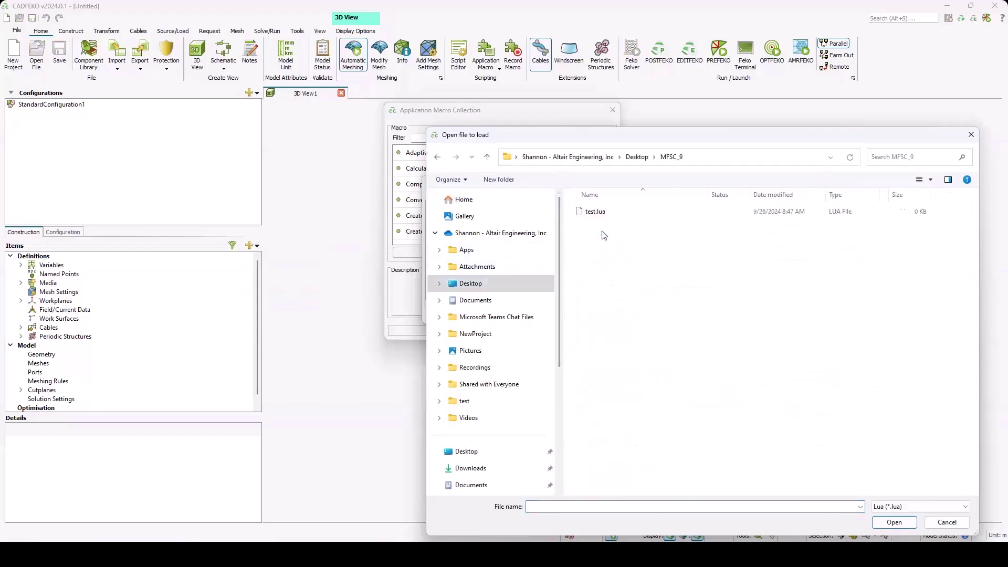
left_click(599, 211)
left_click(888, 523)
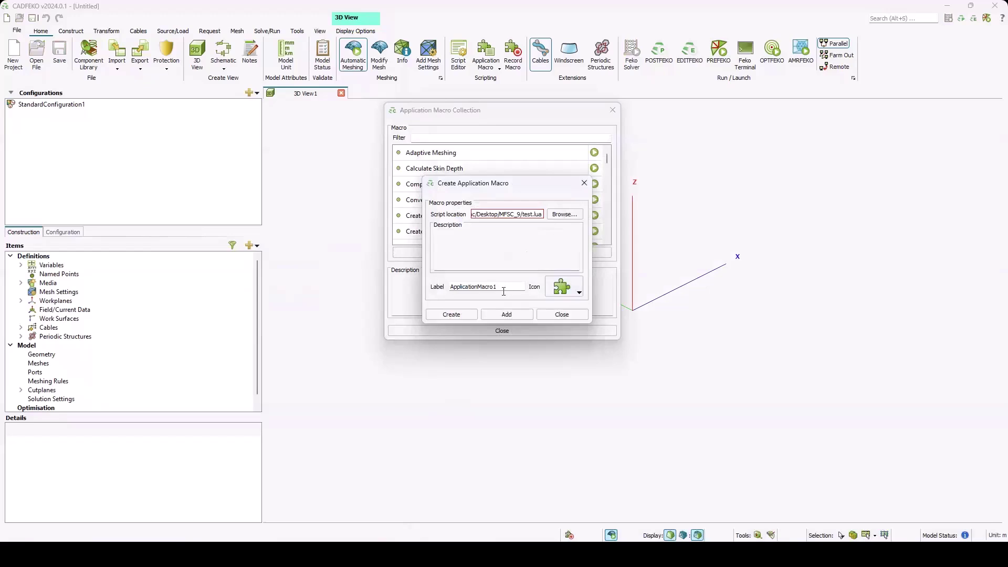
Label the macro Test with the red puzzle icon, add it, and attempt to create Test1
left_click_drag(504, 292, 447, 287)
type("Test")
left_click(564, 287)
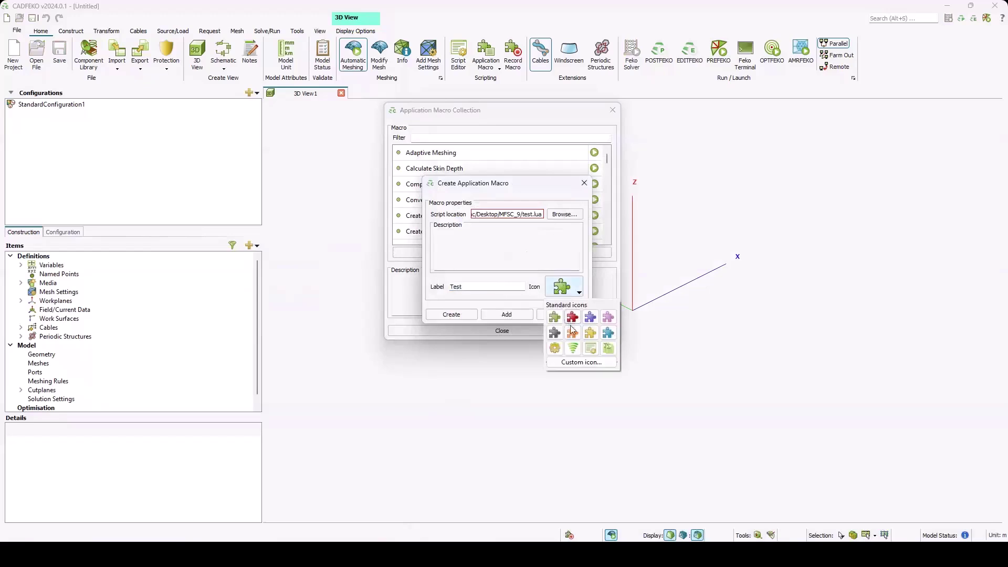
left_click(573, 316)
left_click(572, 262)
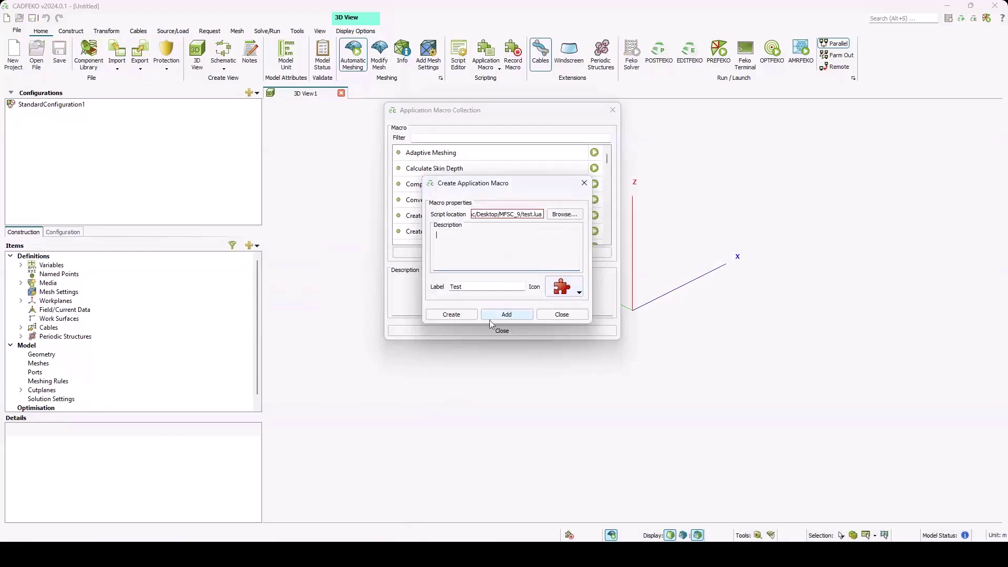
left_click(498, 315)
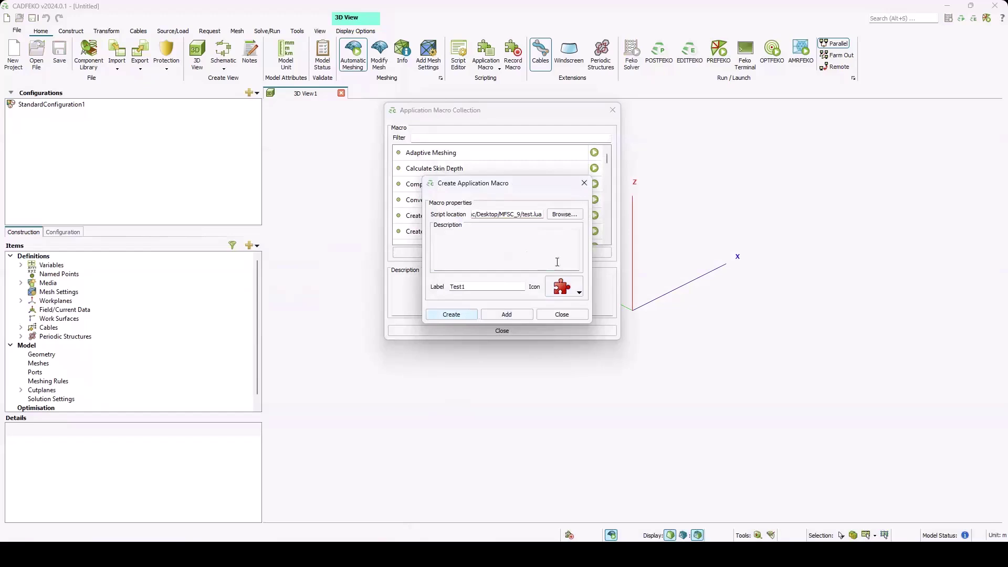
left_click(520, 318)
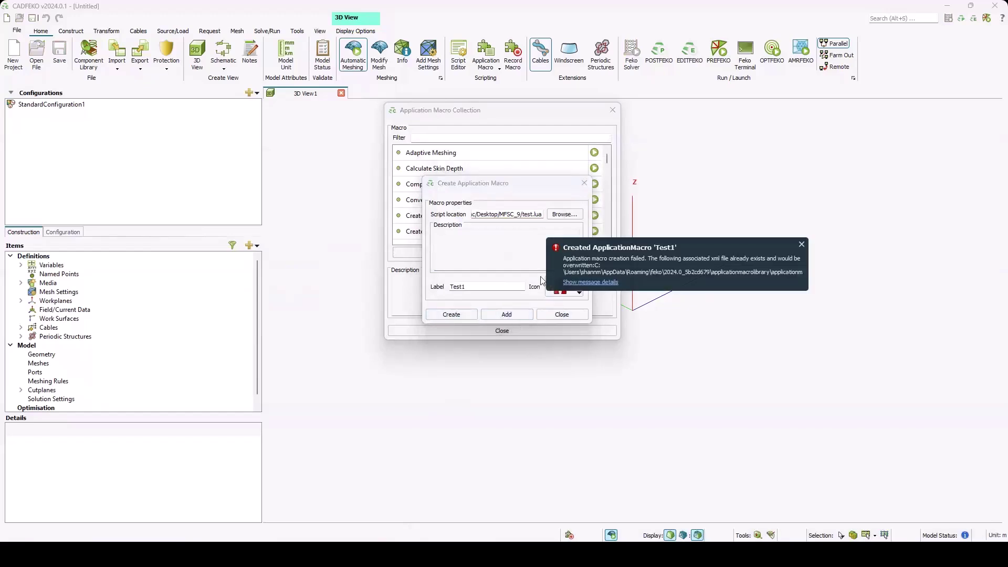
left_click(451, 315)
Close the macro creation dialog and the Application Macro Collection
left_click(584, 183)
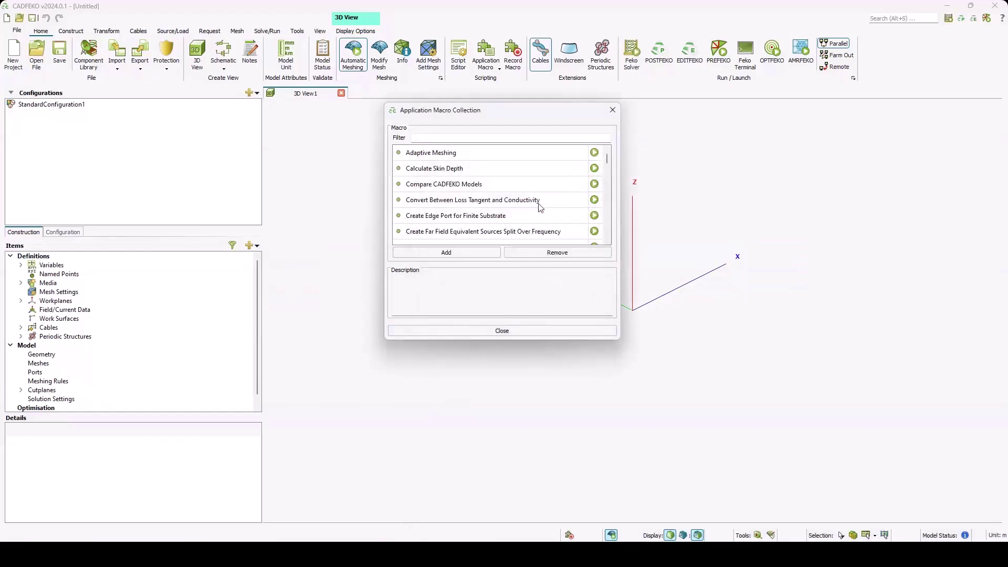
scroll(515, 207, "down", 10)
left_click_drag(607, 176, 607, 235)
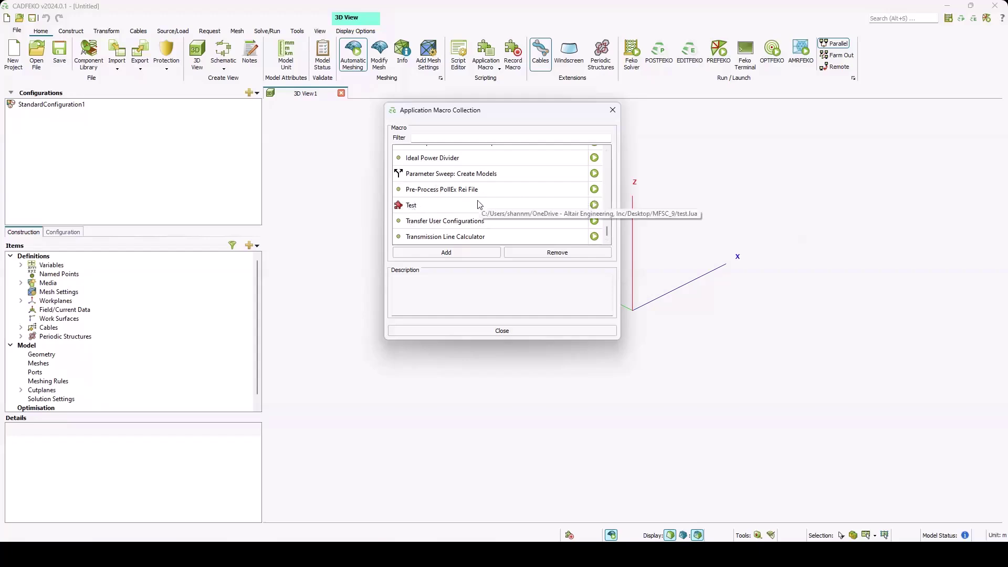
left_click(613, 110)
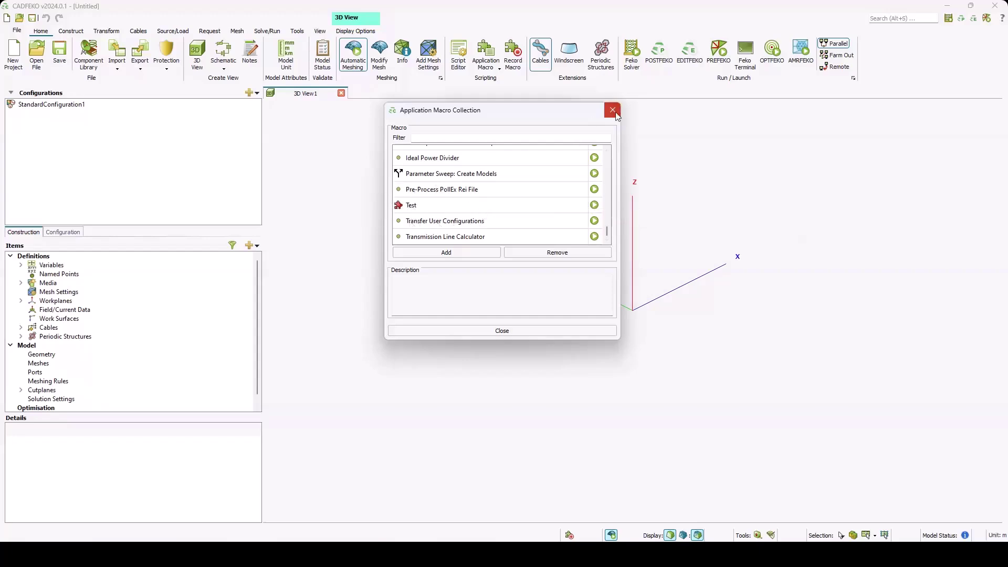
Reopen the Application Macro menu, then bring the MFSC_9 PowerPoint window to the front
left_click(498, 71)
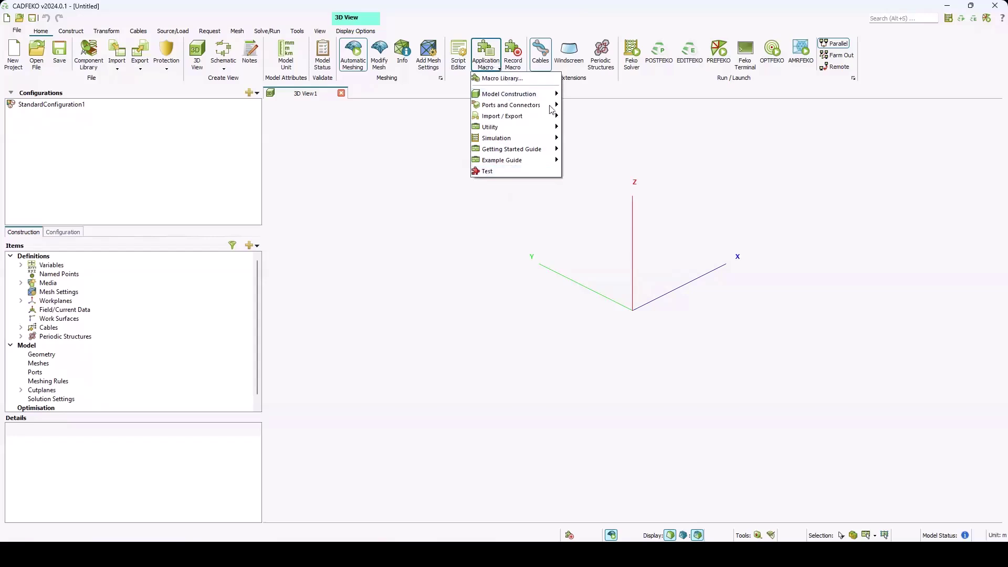
mouse_move(609, 557)
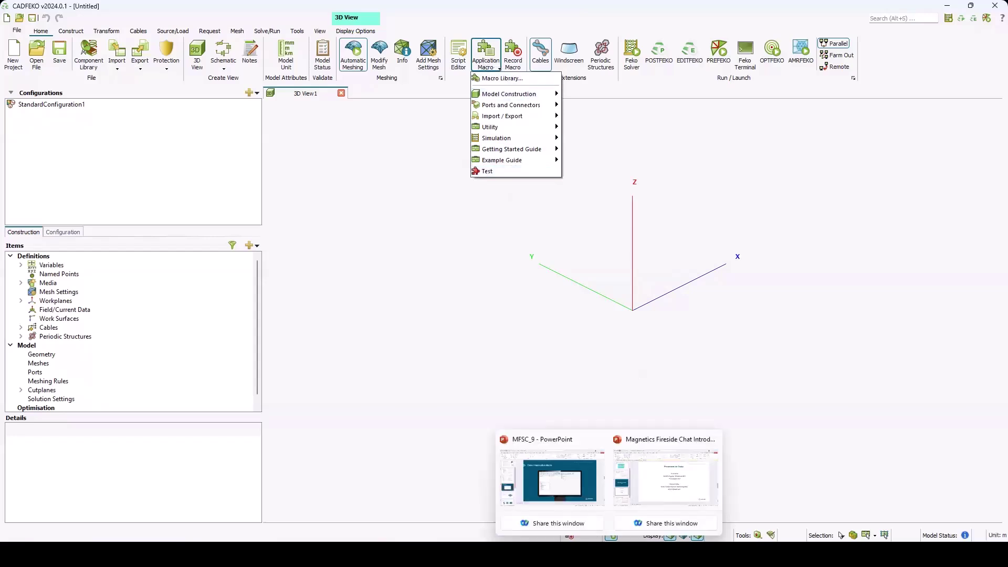
left_click(563, 478)
Resume the slideshow from the current slide with Shift+F5
key("shift+F5")
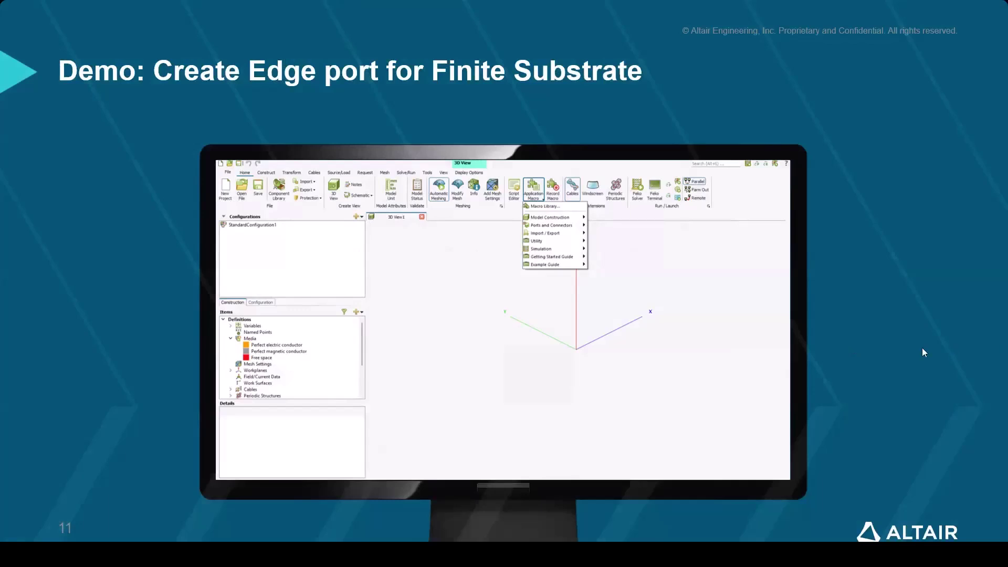
End the slideshow and minimize PowerPoint to return to CADFEKO
key("Escape")
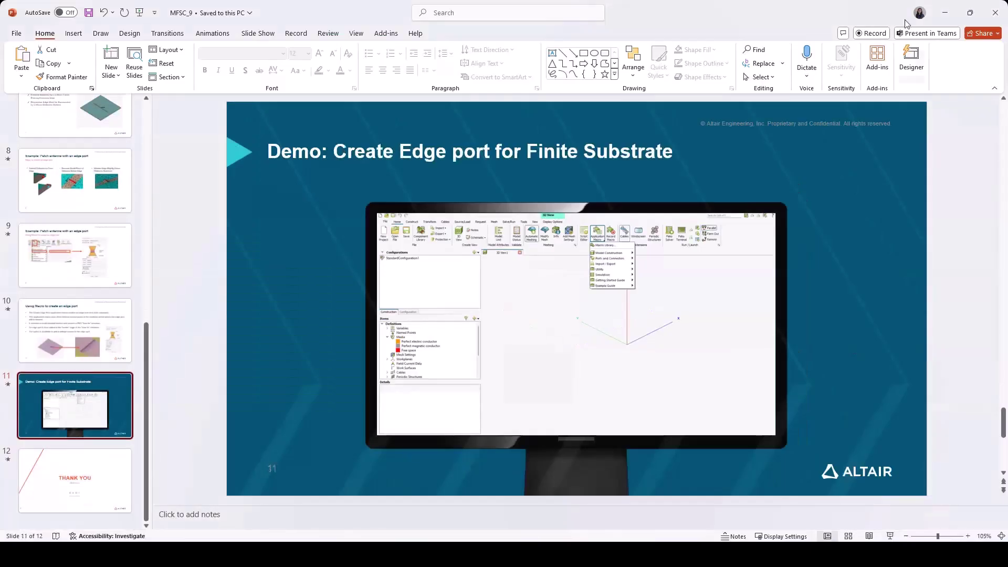
left_click(944, 12)
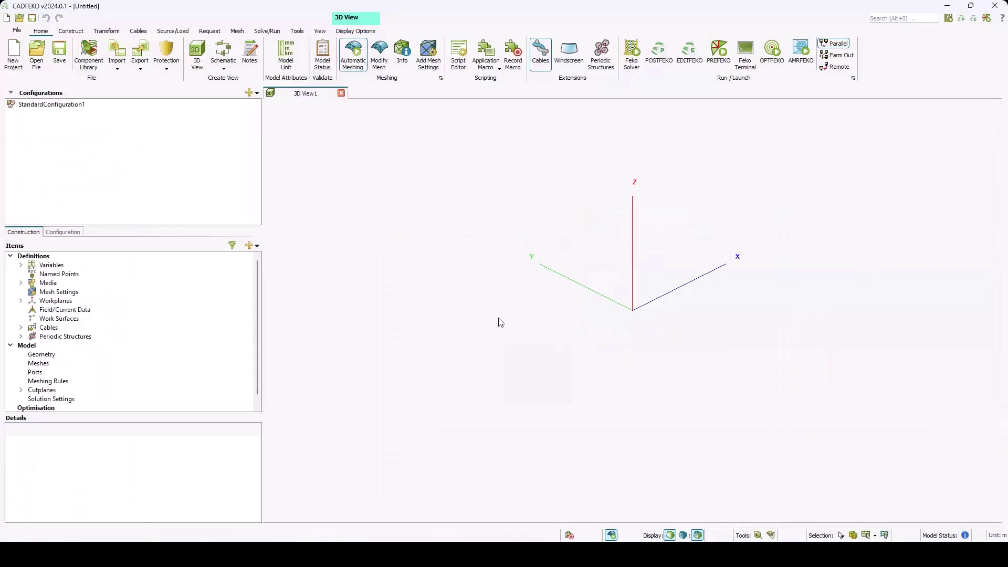
left_click_drag(497, 322, 578, 298)
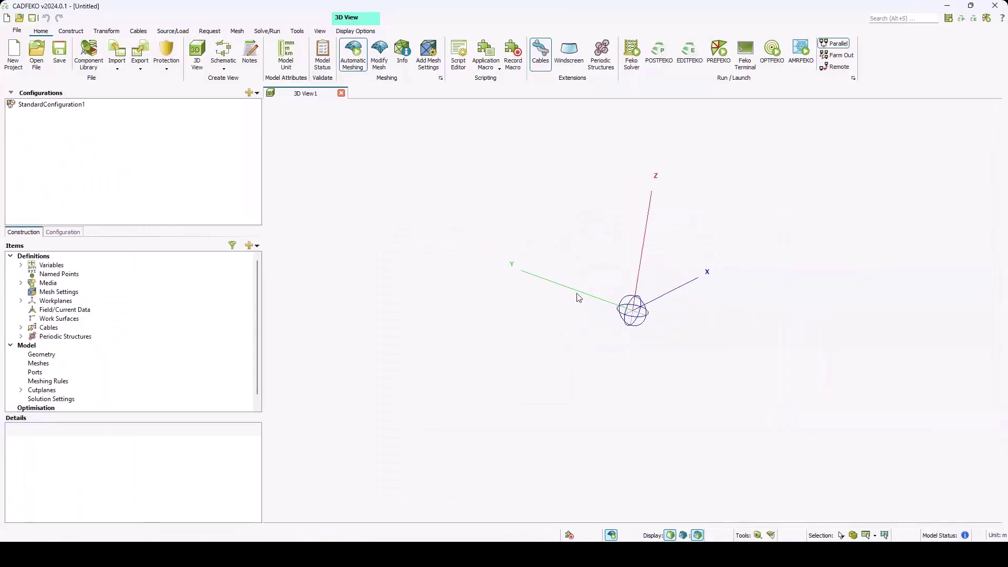
Open the test_fin_subs_start (1) model and zoom in on its named points
left_click(36, 53)
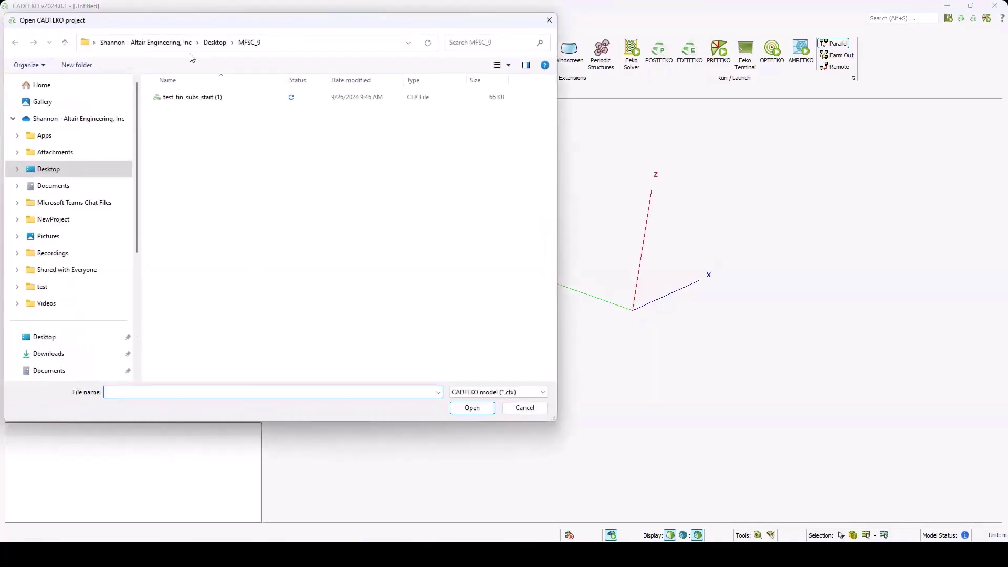
left_click(192, 99)
left_click(472, 408)
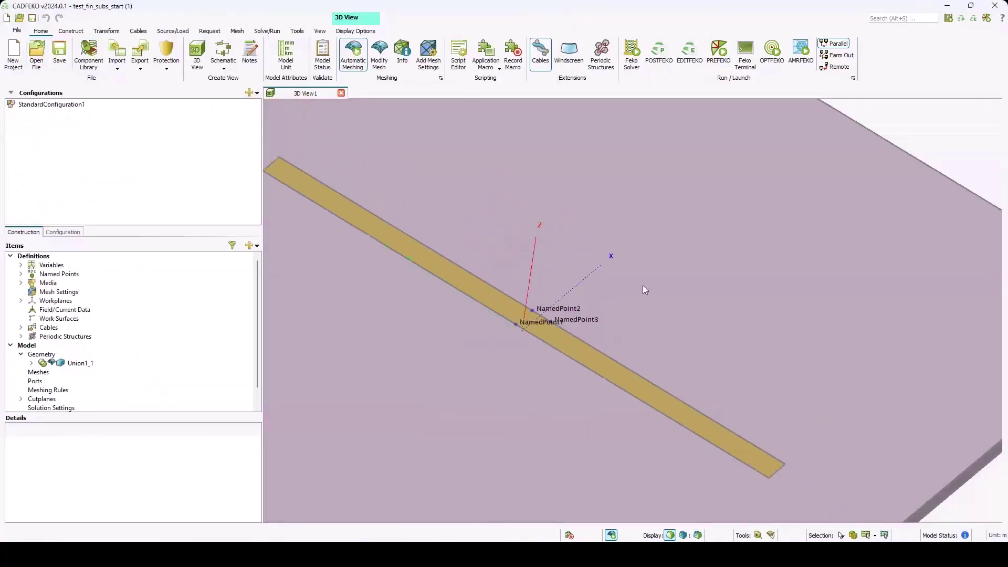
scroll(620, 314, "up", 5)
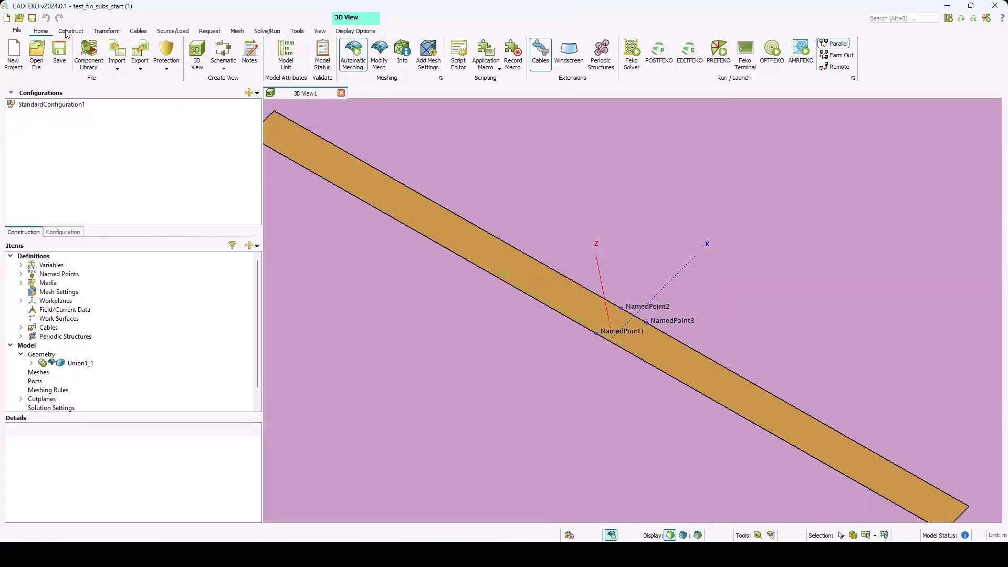
left_click(67, 33)
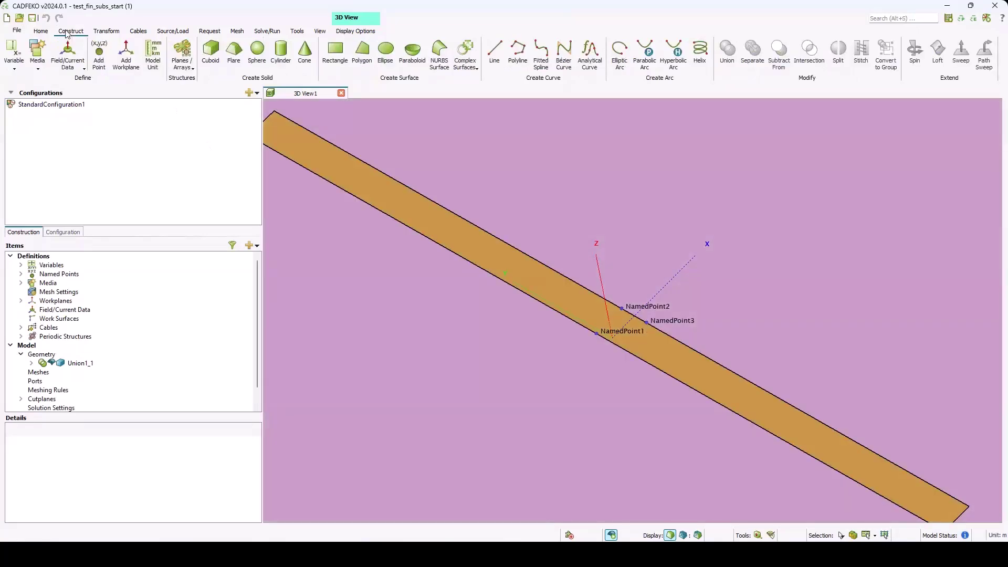
left_click(20, 63)
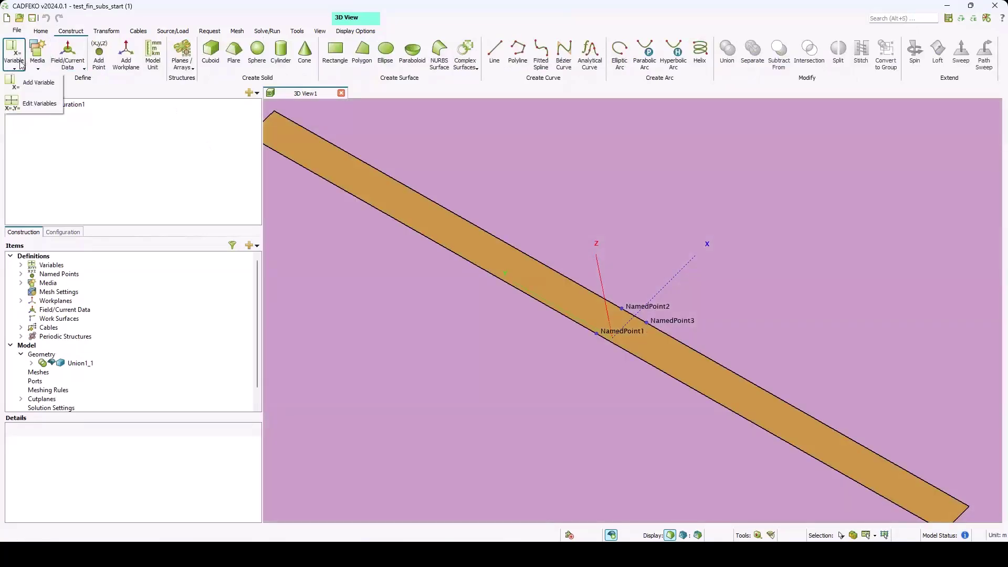
left_click(108, 86)
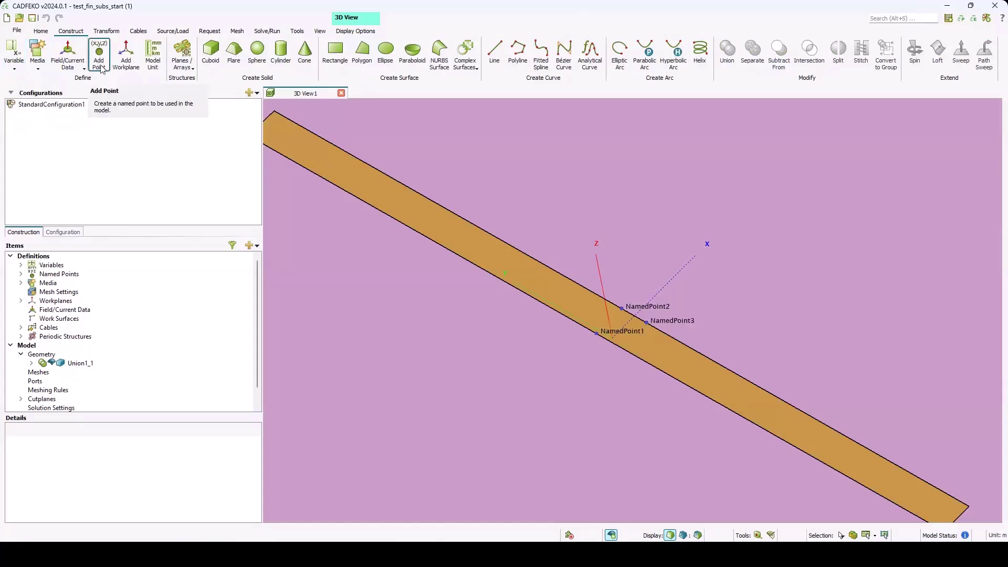
left_click(100, 58)
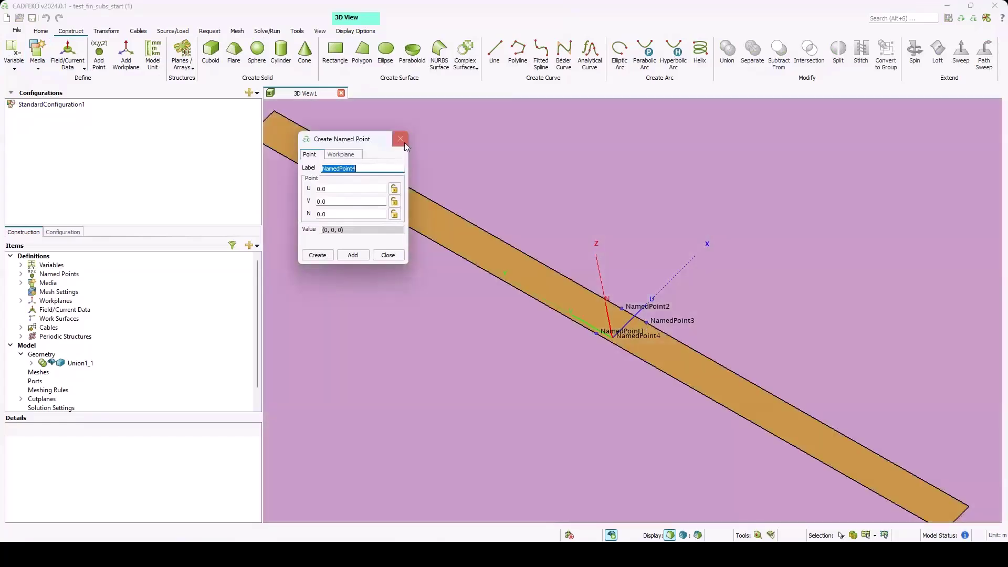
left_click(401, 139)
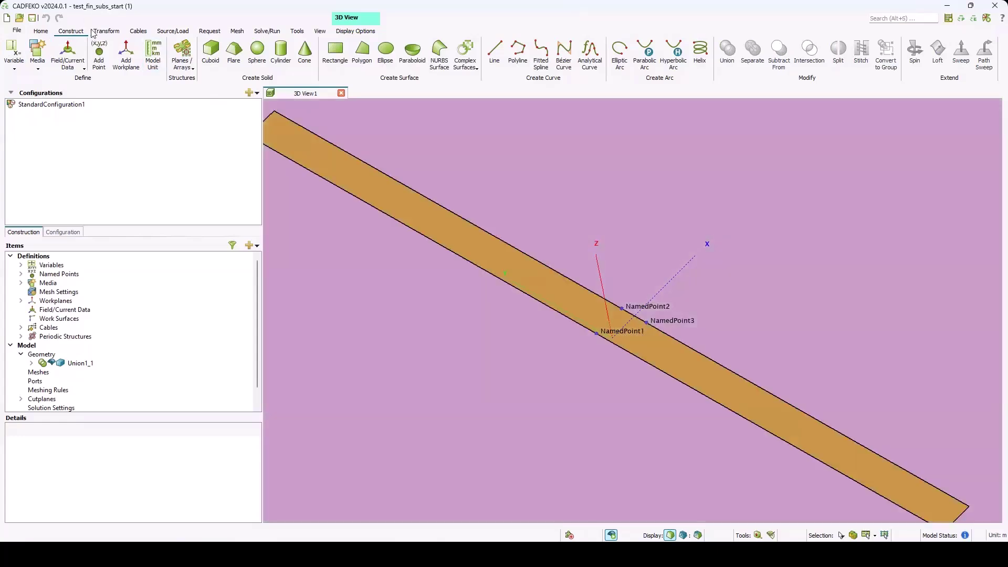
Launch the Create Edge Port application macro for finite substrates
left_click(45, 33)
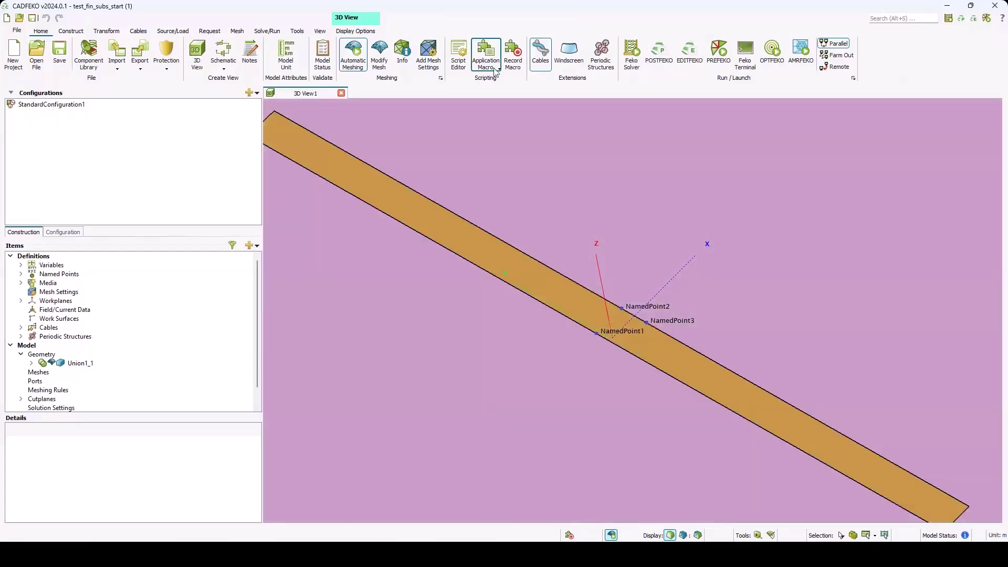
left_click(496, 70)
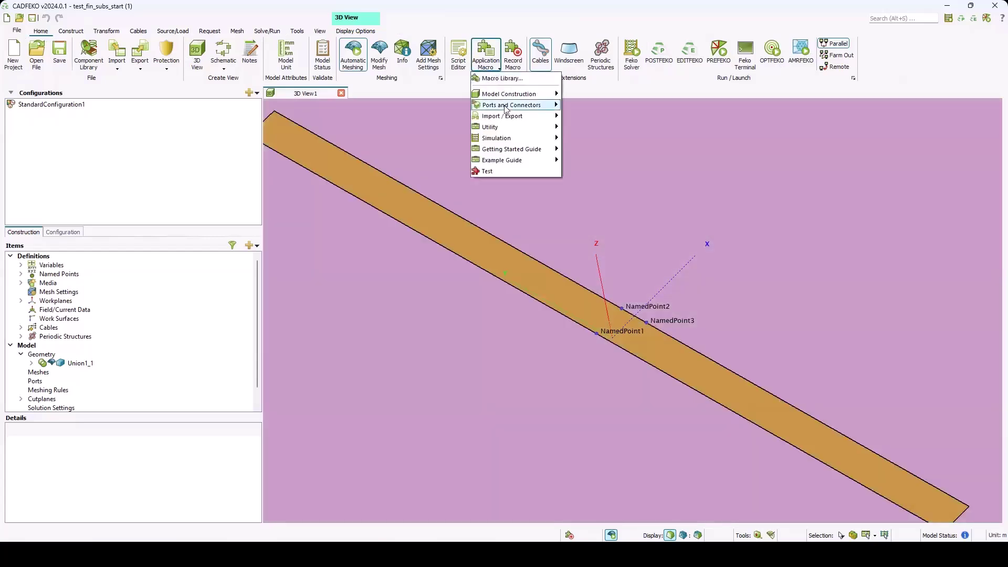
mouse_move(510, 105)
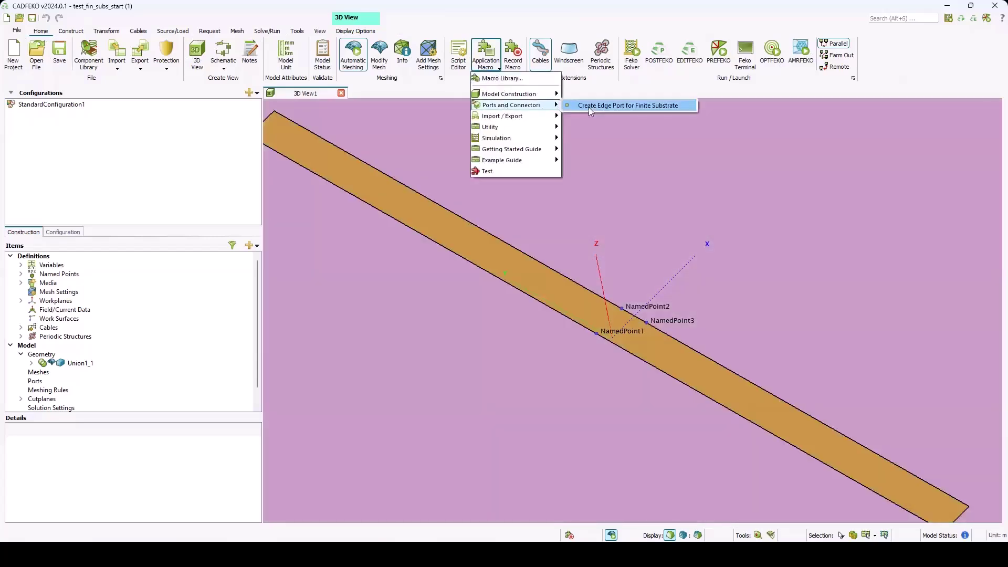
left_click(657, 108)
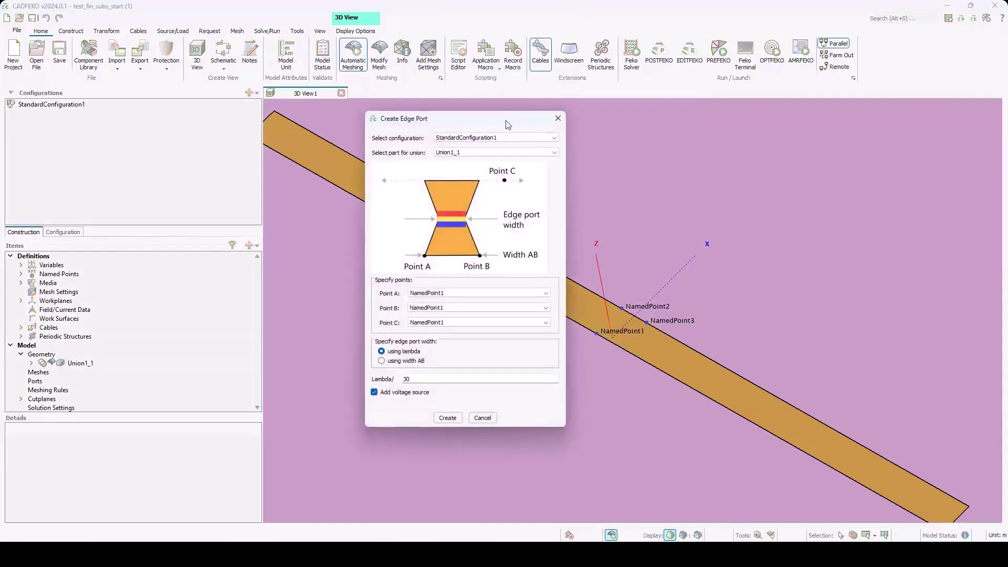
left_click_drag(509, 123, 424, 88)
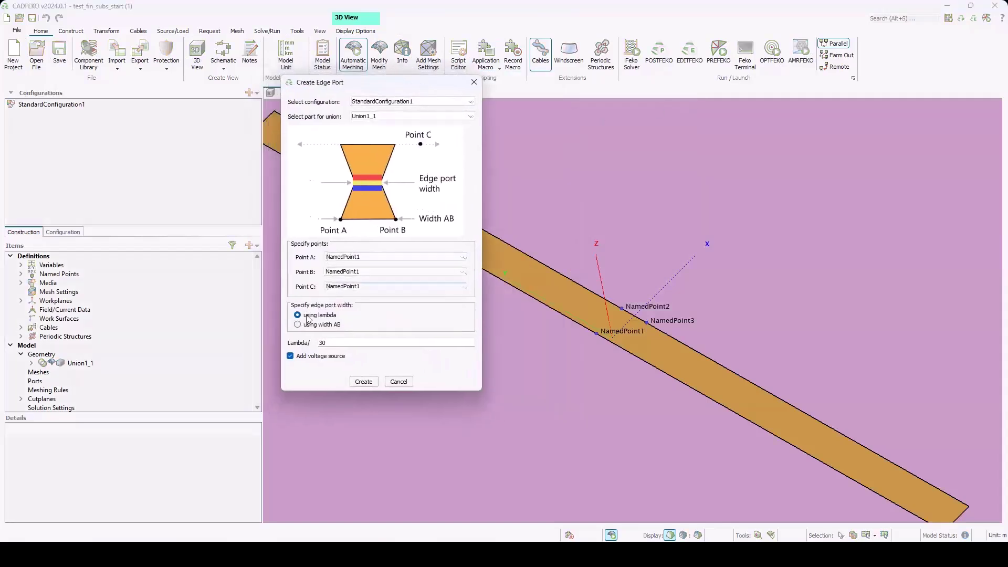
Set Points A, B and C to NamedPoint1, NamedPoint2 and NamedPoint3
left_click(340, 258)
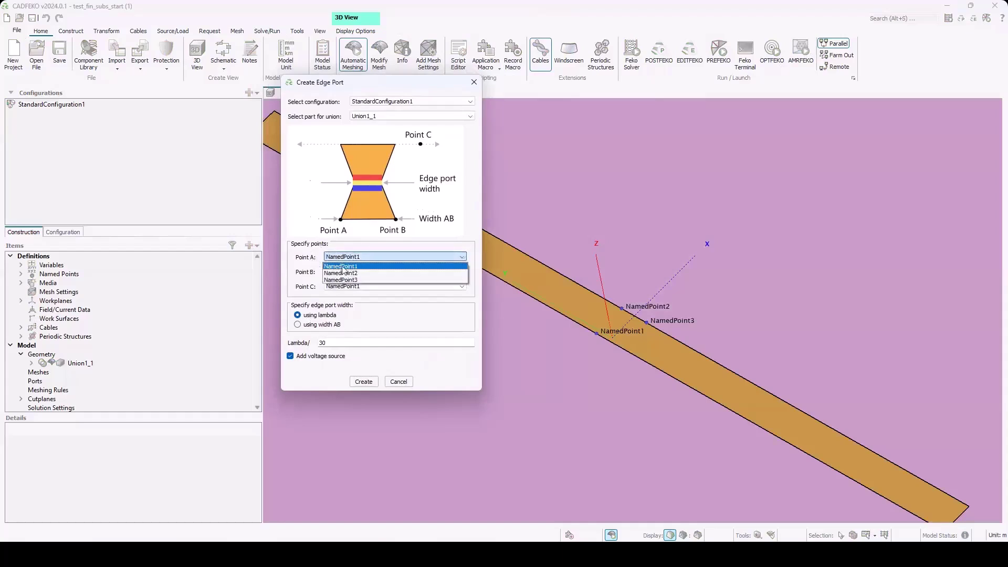
left_click(344, 268)
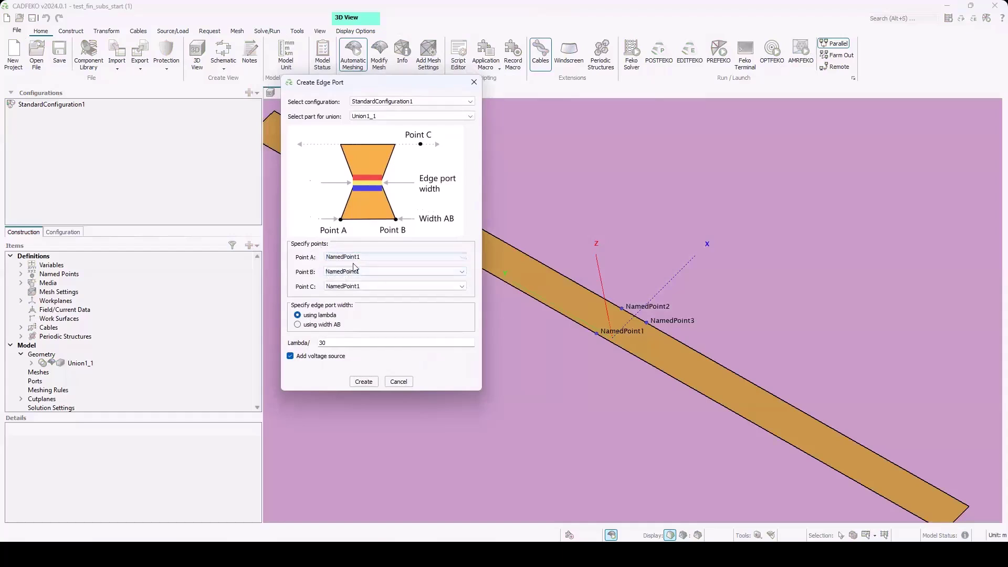
left_click(363, 272)
left_click(362, 288)
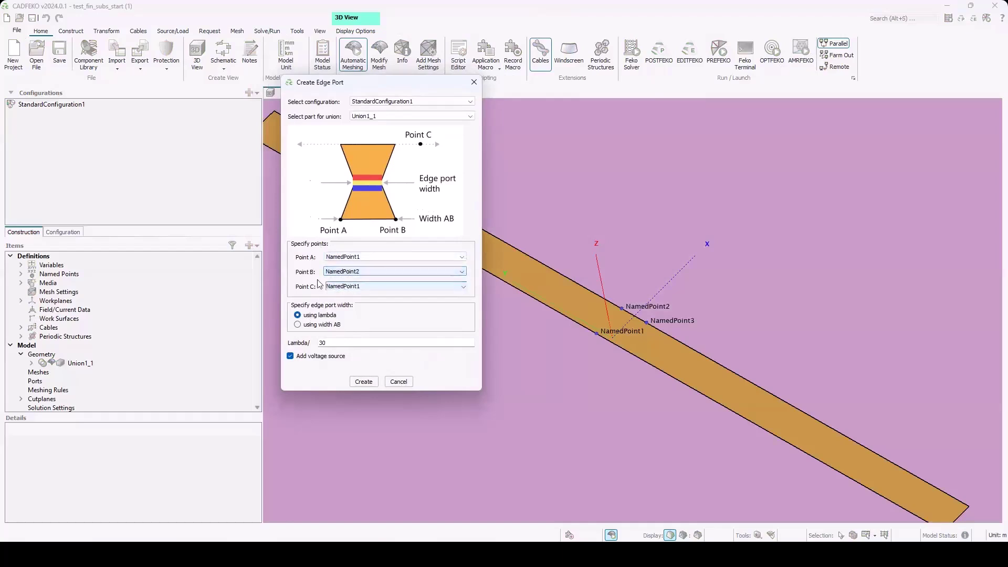
left_click(367, 287)
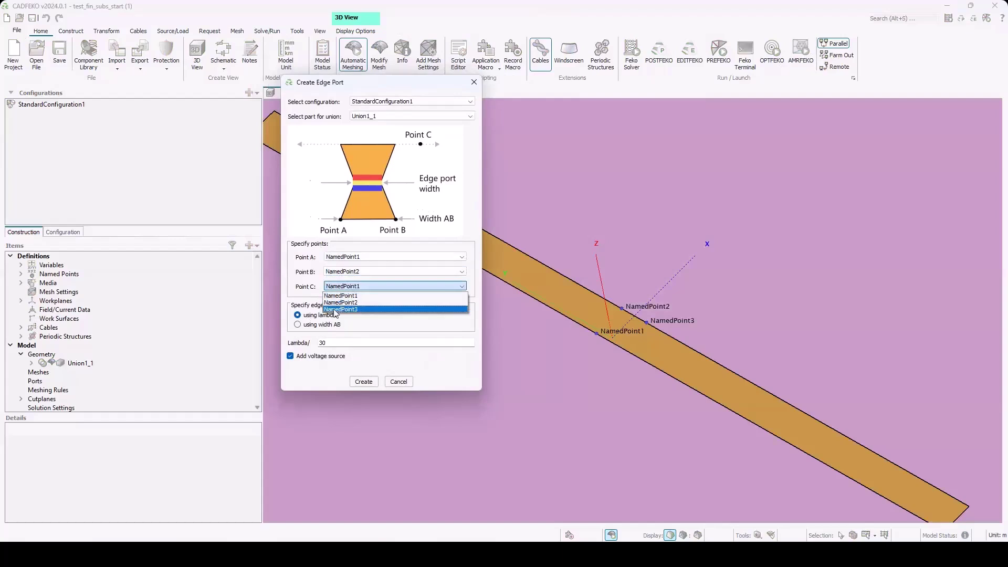
left_click(336, 309)
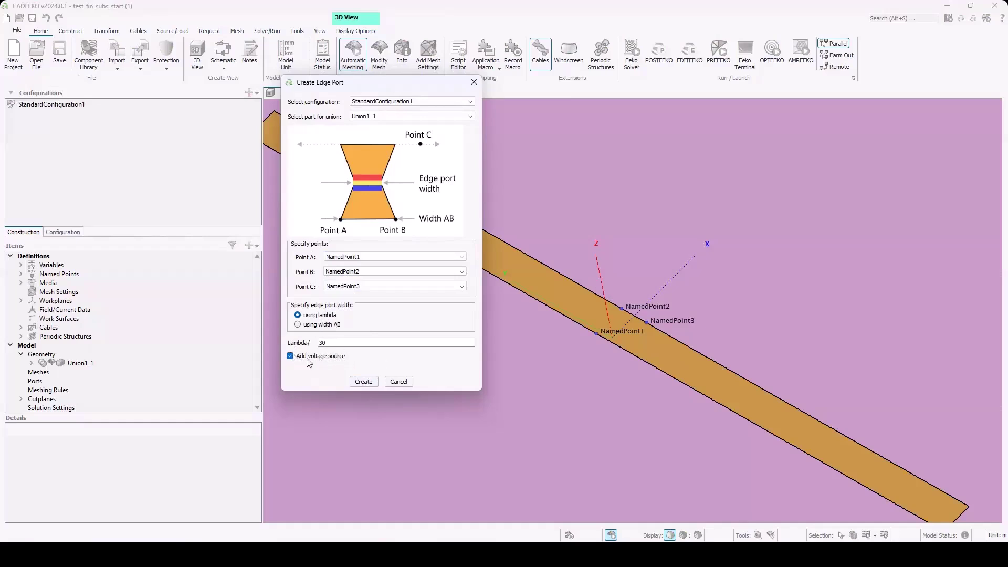
Create the edge port with VoltageSource1 across the strip, then clear the selection
left_click(363, 383)
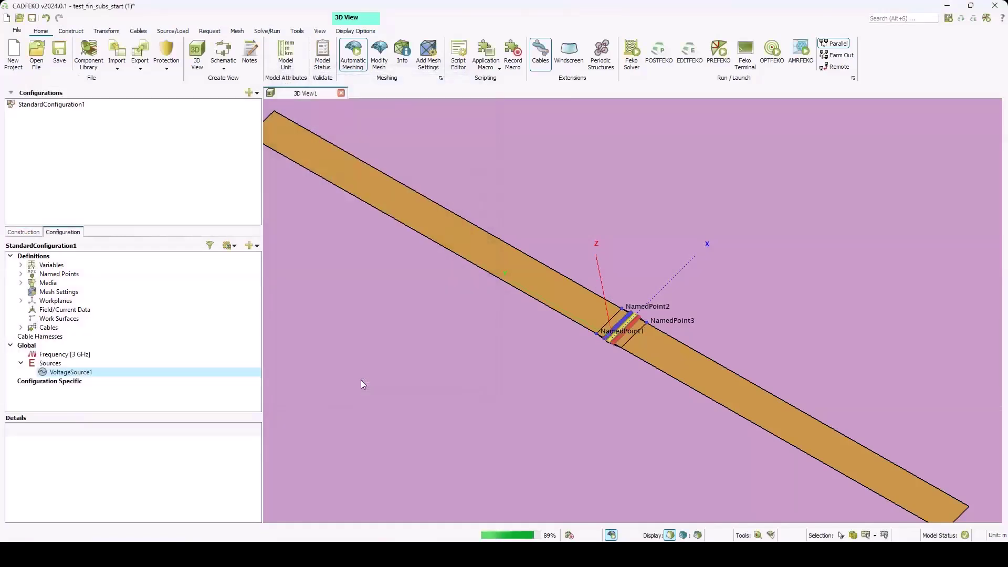
scroll(639, 347, "down", 2)
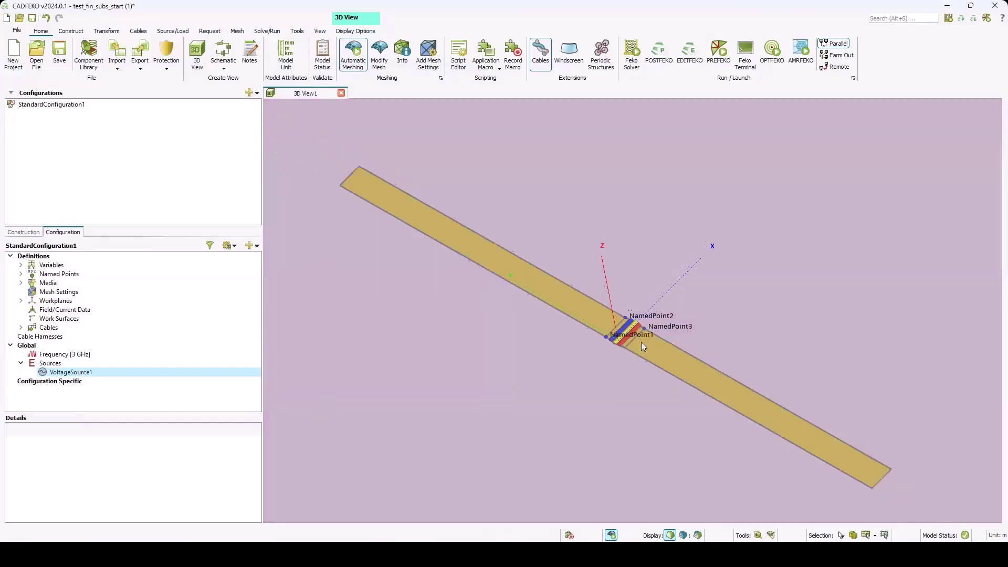
scroll(683, 304, "up", 4)
scroll(625, 353, "down", 2)
scroll(635, 309, "up", 4)
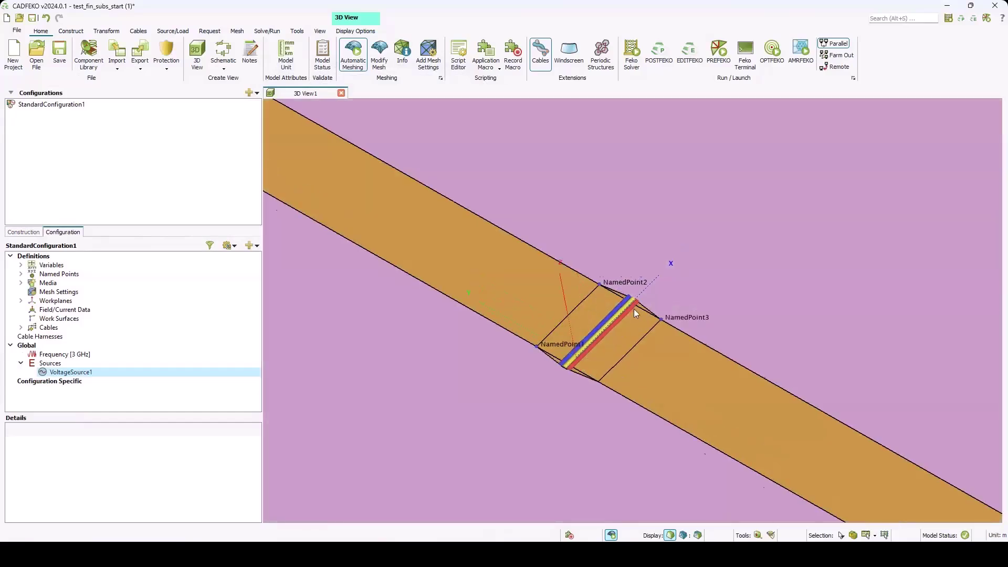
scroll(644, 351, "down", 5)
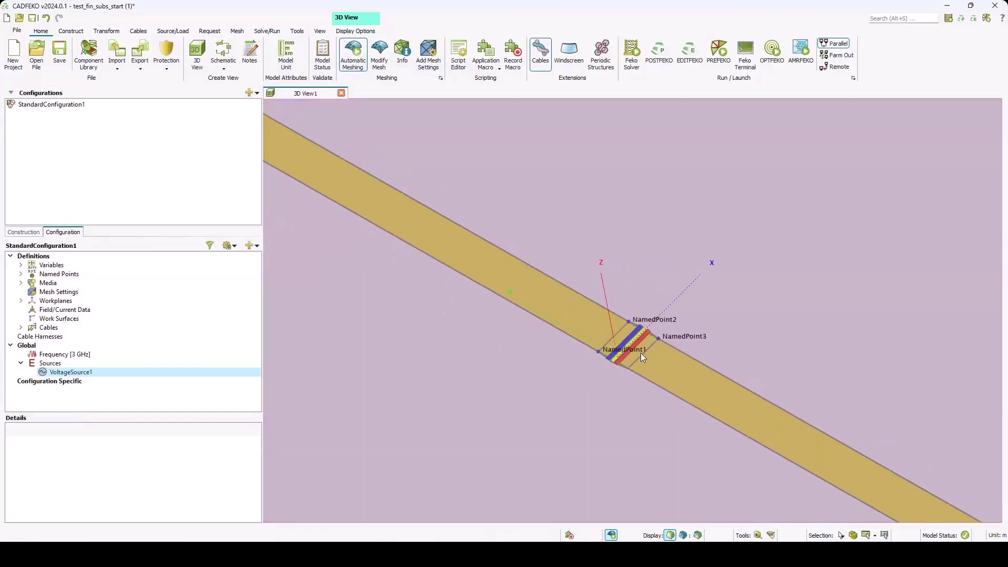
scroll(640, 353, "down", 3)
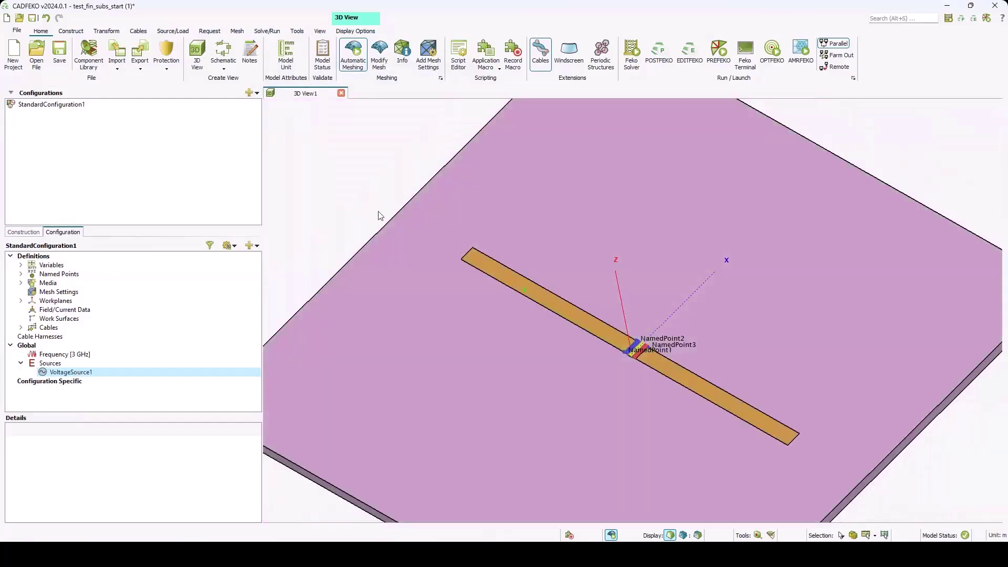
left_click(572, 313)
scroll(646, 344, "up", 5)
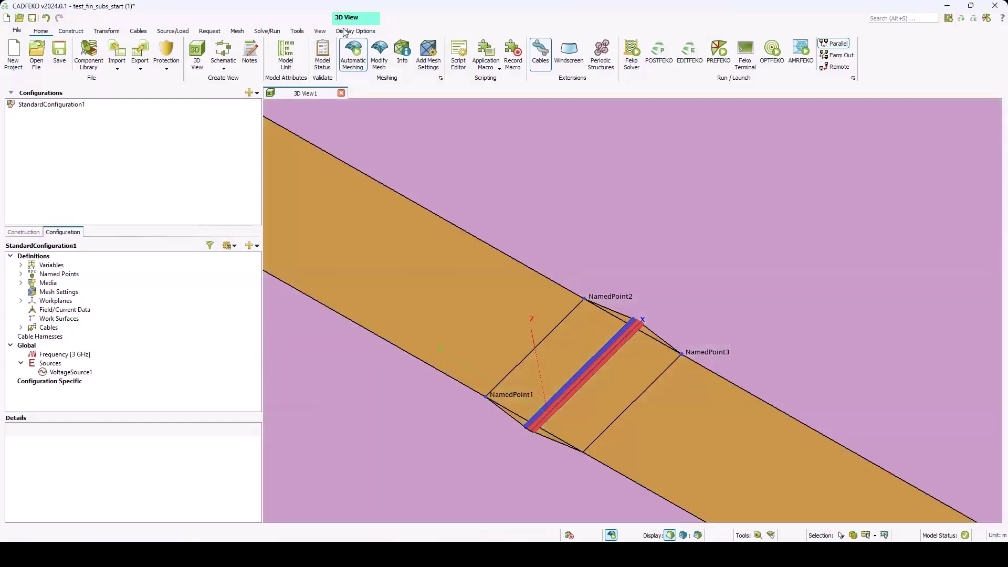
Lower the model opacity in Display Options and inspect the cavity box beneath the edge port
left_click(345, 31)
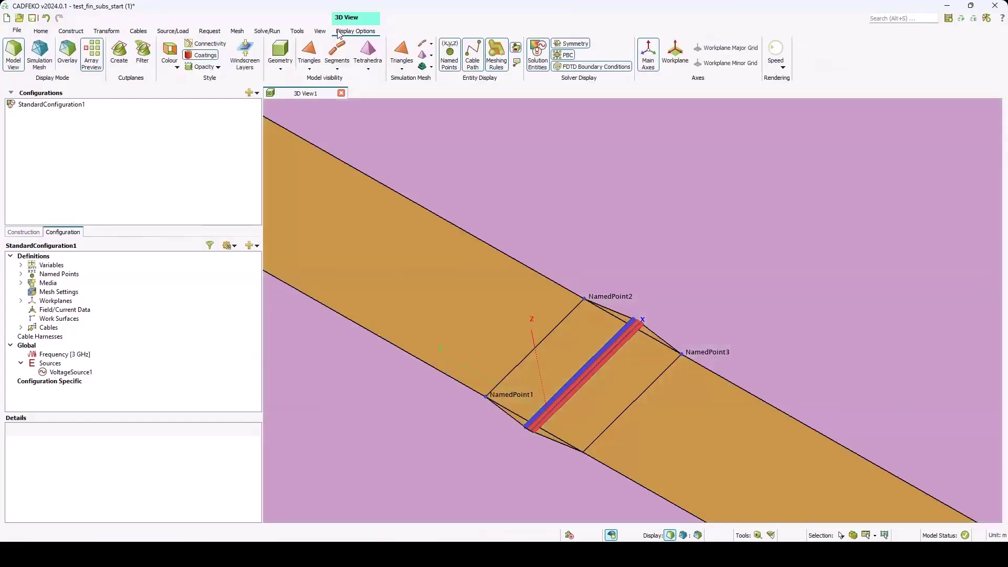
left_click(213, 67)
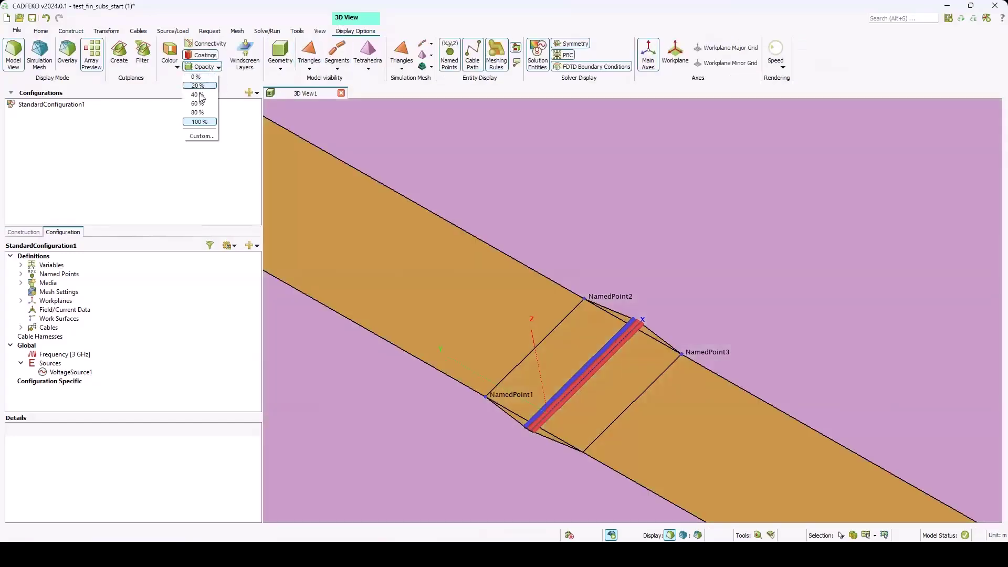
left_click(202, 100)
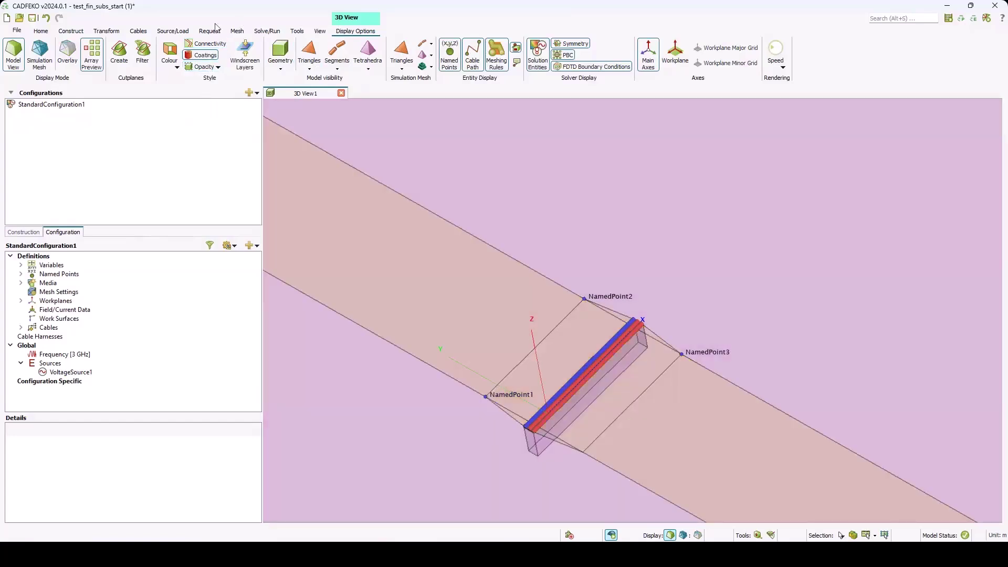
scroll(546, 444, "up", 5)
scroll(542, 403, "up", 4)
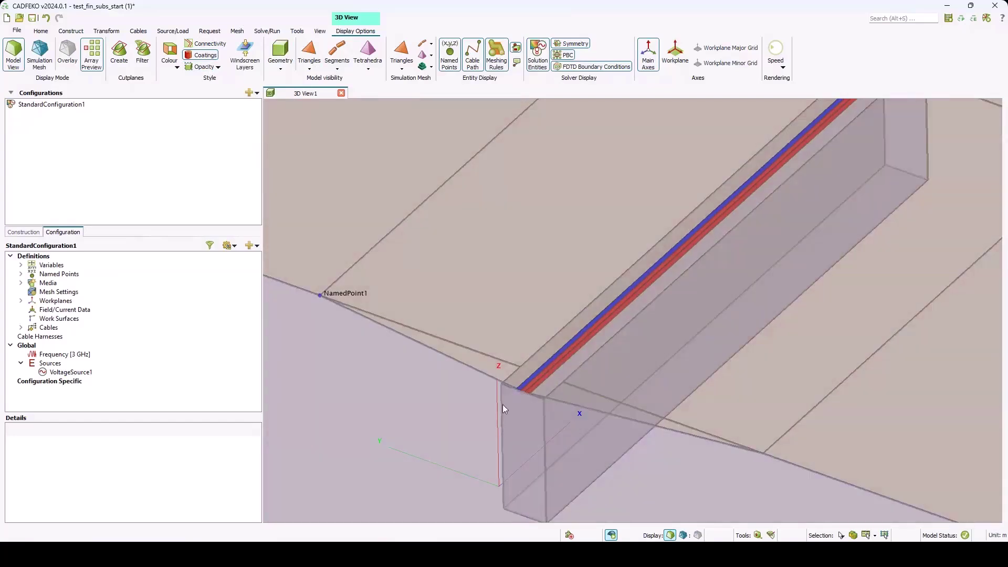
middle_click_drag(518, 383, 549, 256)
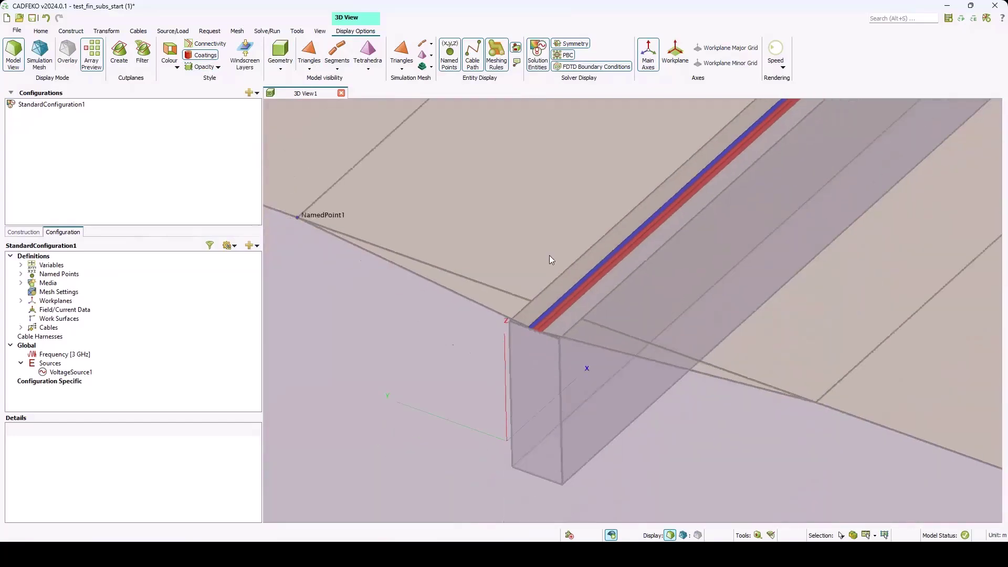
scroll(550, 255, "down", 5)
left_click_drag(581, 321, 604, 294)
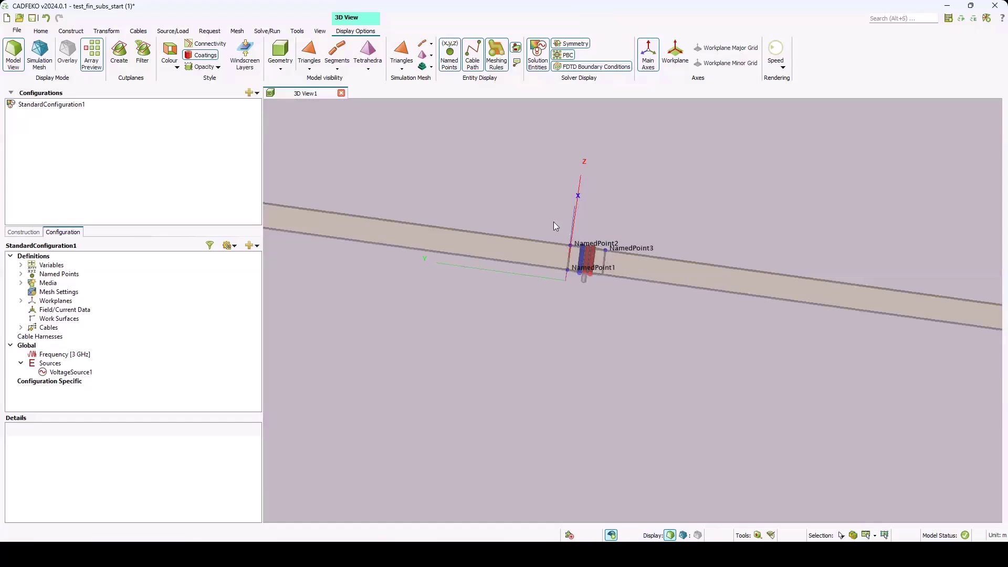
scroll(566, 256, "down", 5)
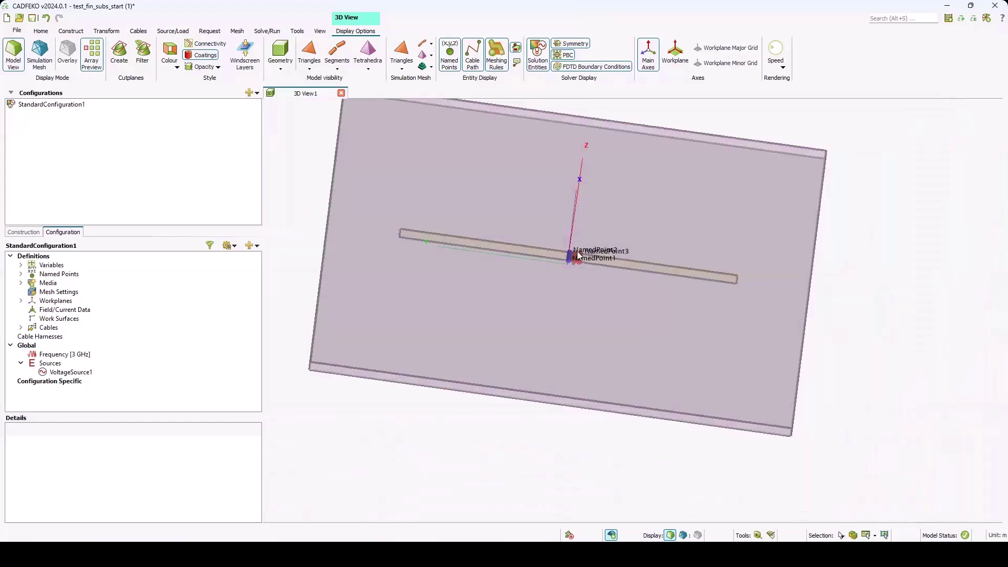
scroll(568, 257, "up", 3)
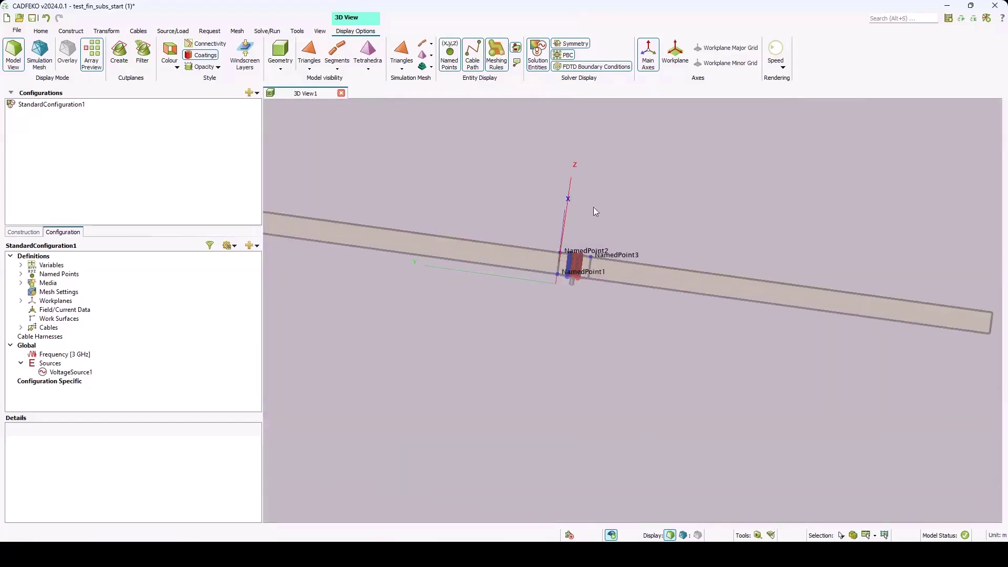
scroll(578, 217, "down", 2)
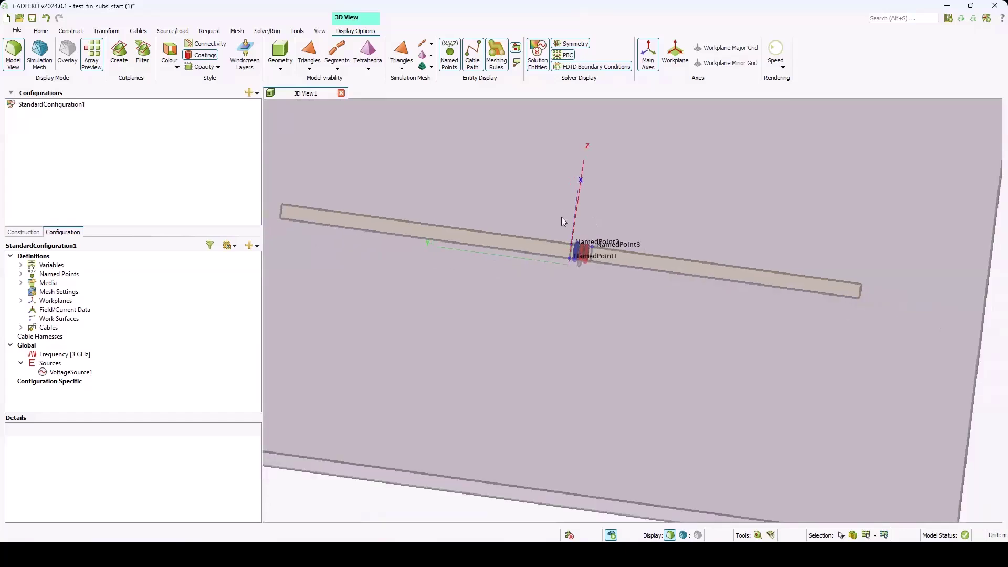
left_click(41, 31)
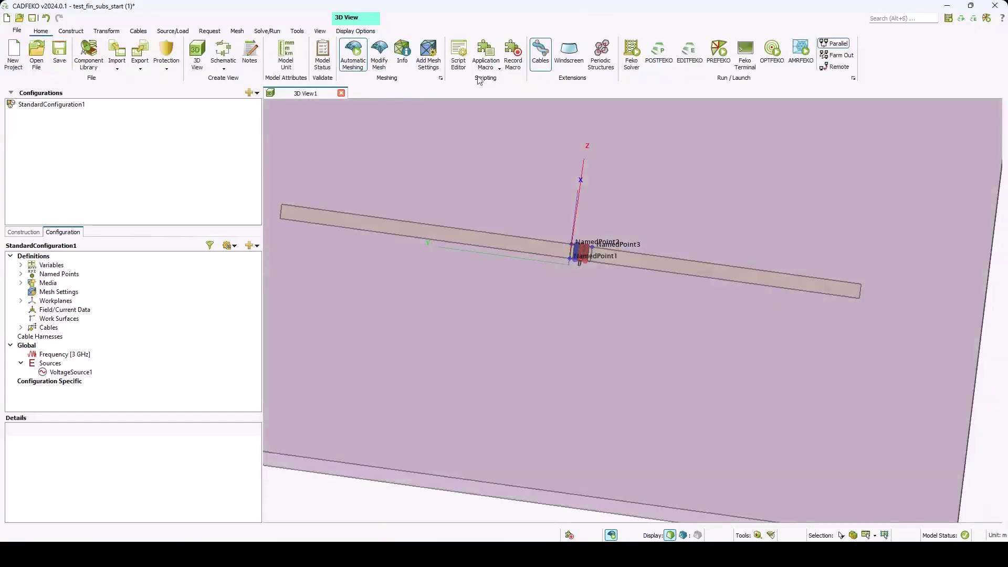
Browse the Application Macro list and its category submenus on the Home tab
left_click(486, 60)
mouse_move(522, 109)
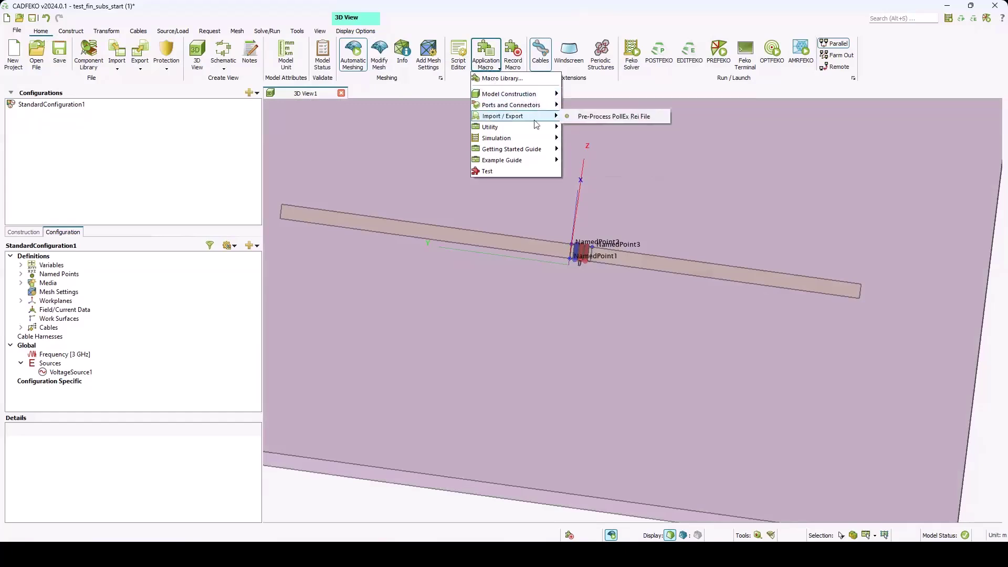
mouse_move(534, 128)
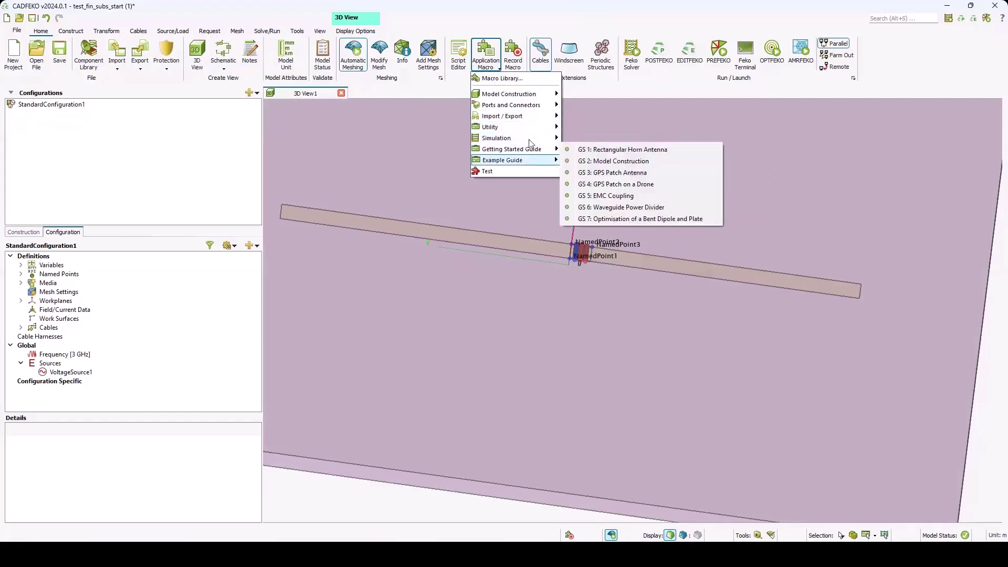
mouse_move(609, 555)
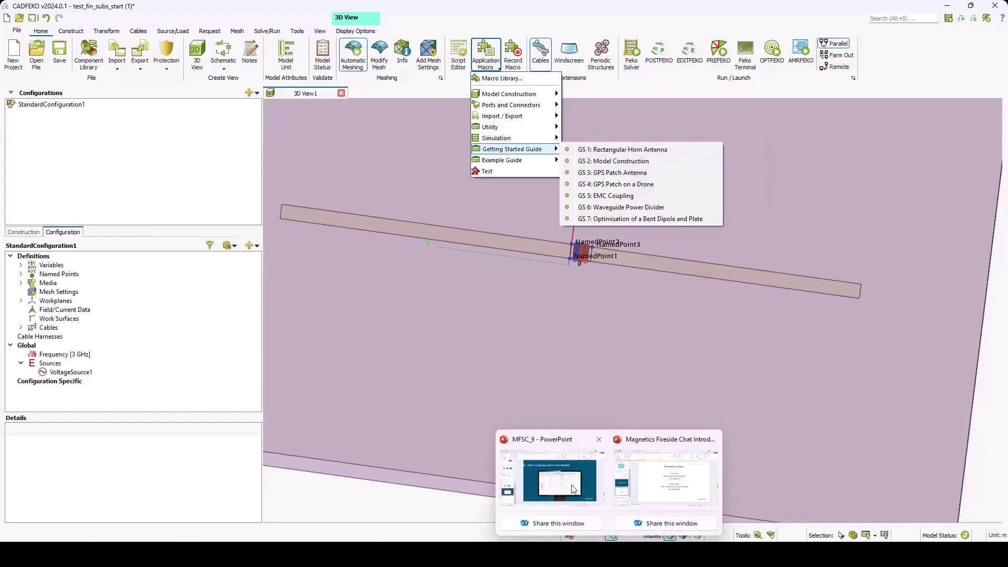
Bring the MFSC_9 presentation forward and run slide 12, "THANK YOU", as a full-screen slideshow
left_click(574, 490)
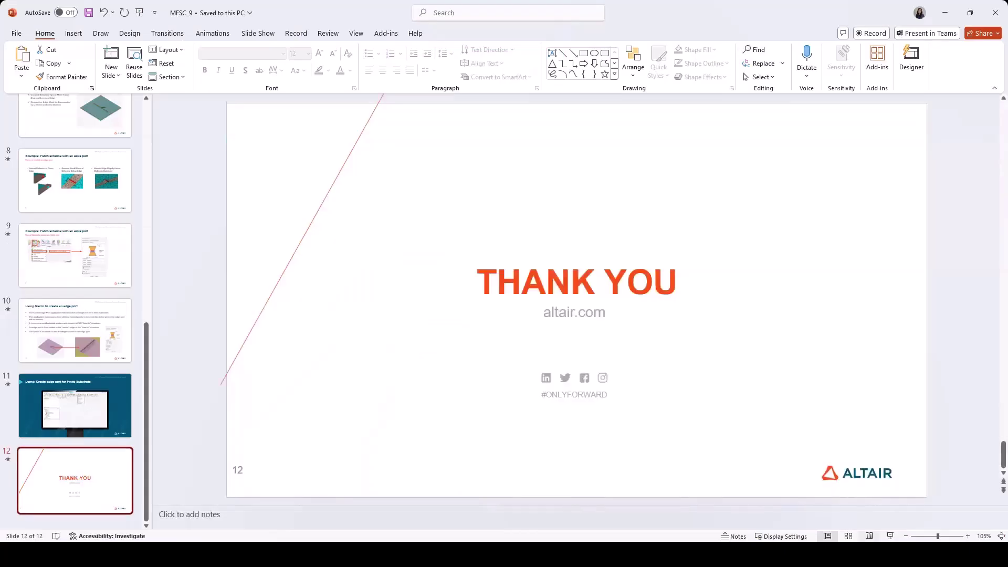
left_click(893, 537)
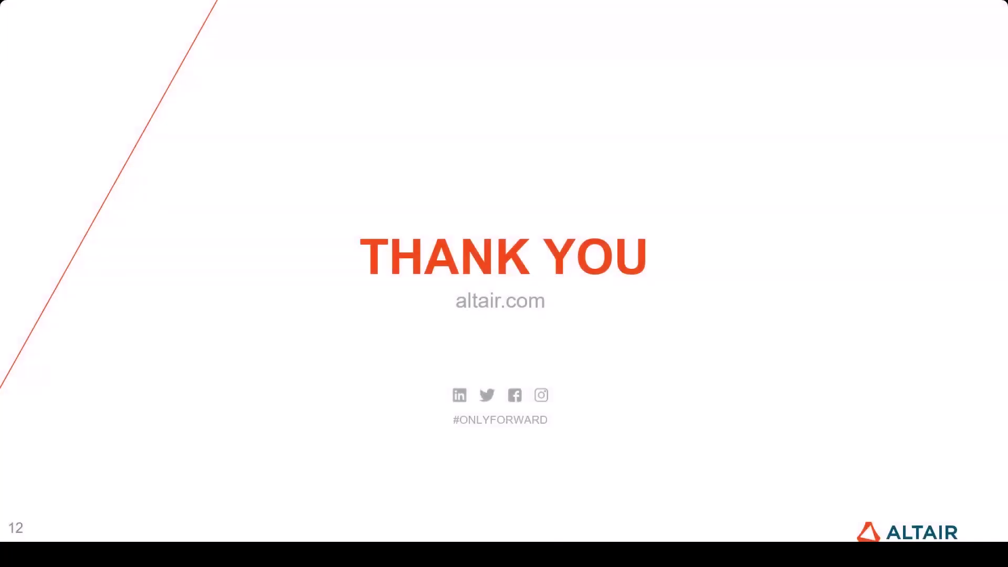